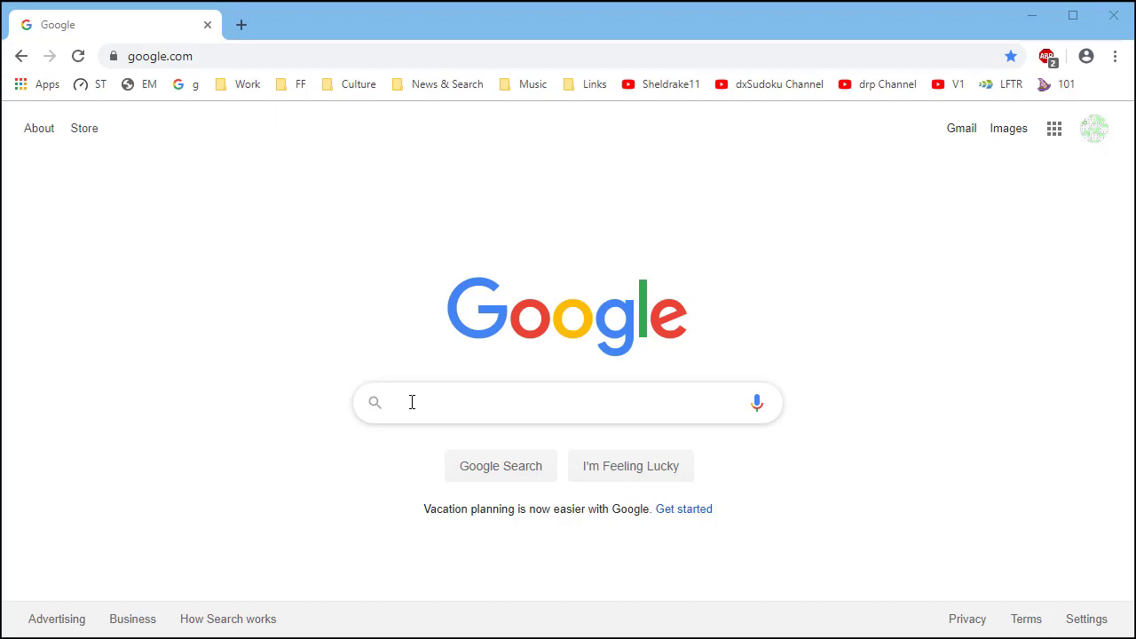
- Search Google for "hodoku download" and open the HoDoKu - Sudoku generator/solver/trainer/analyzer site from the results
click(412, 402)
text(h)
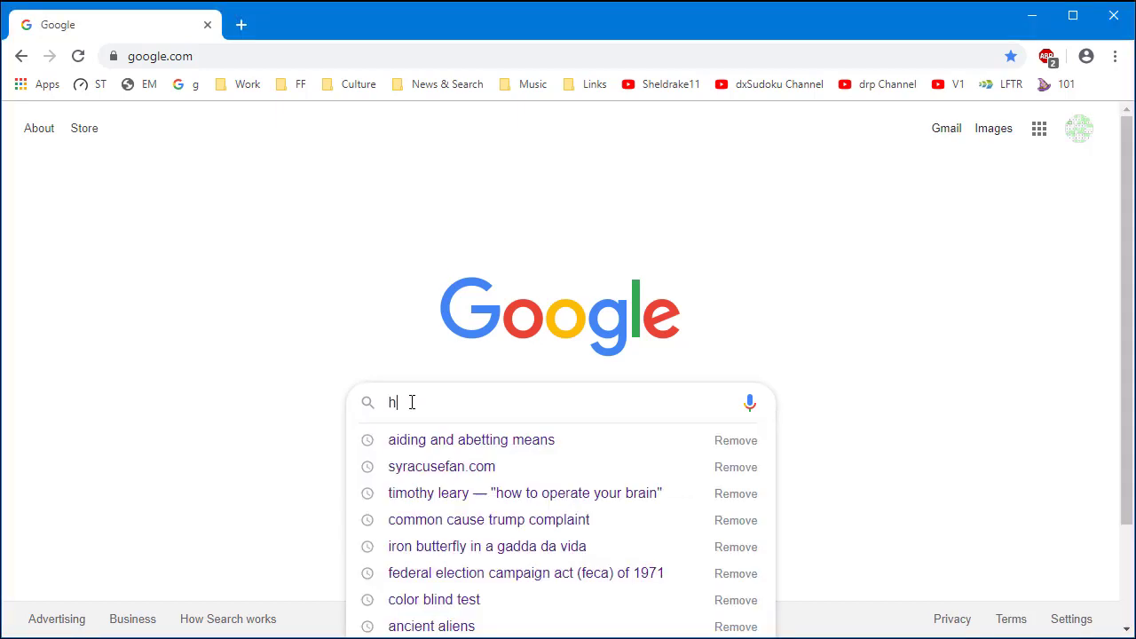
text(odok)
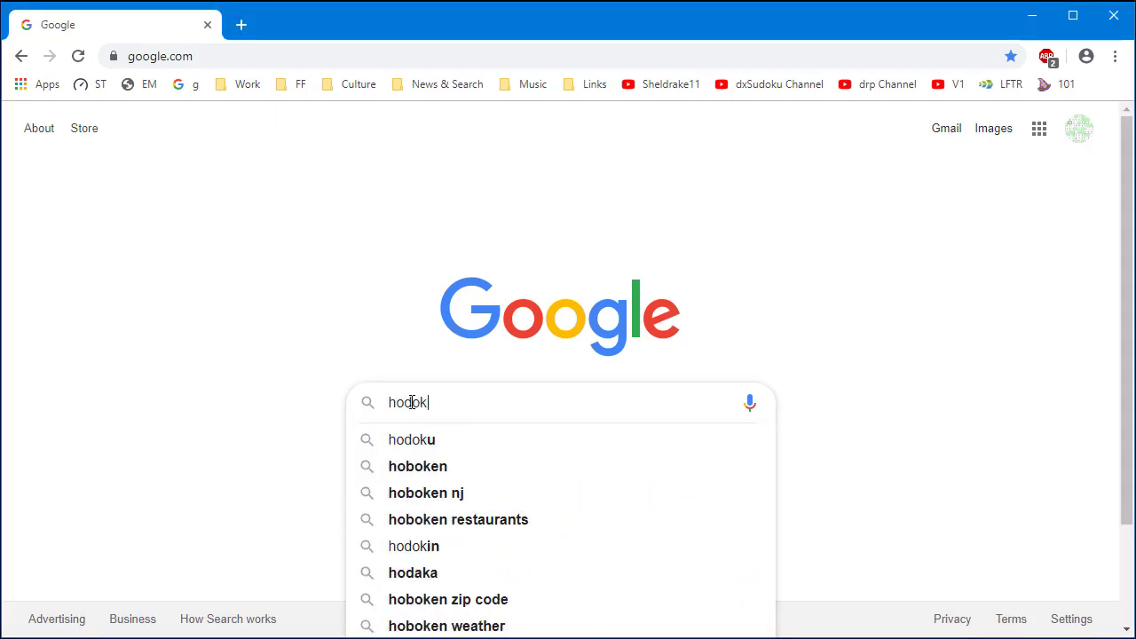
text(u down)
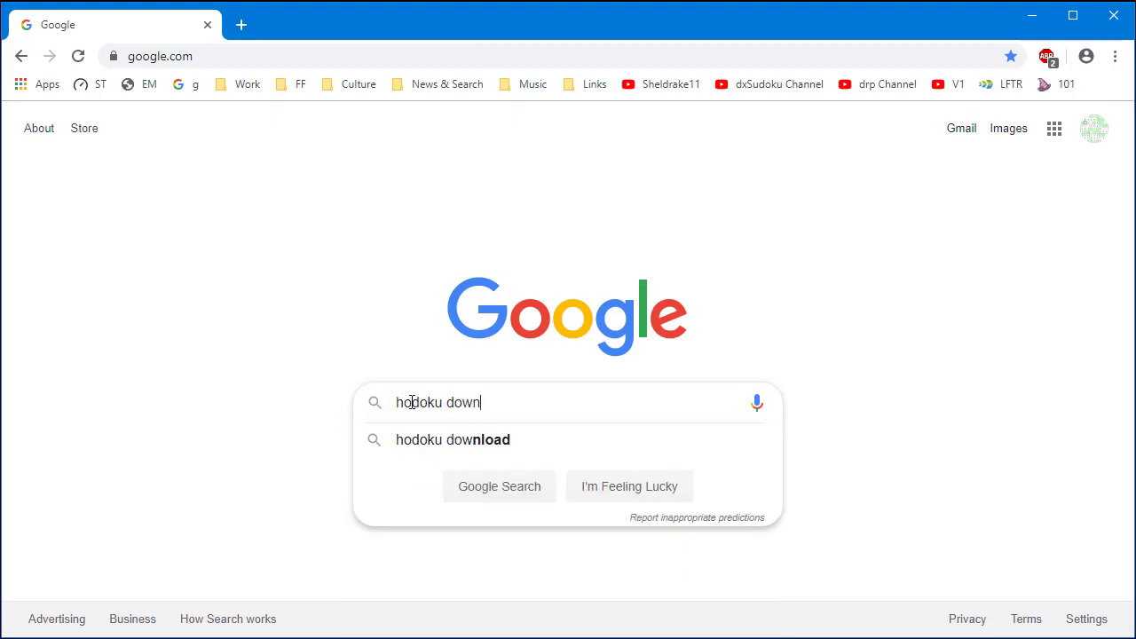
text(load)
key(Return)
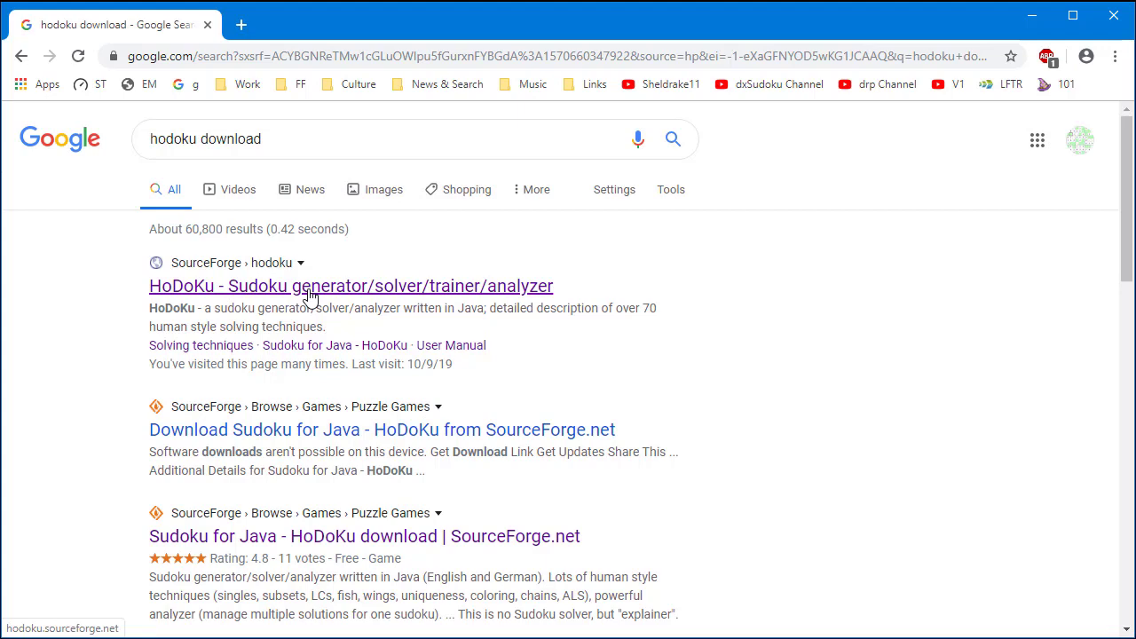
click(309, 296)
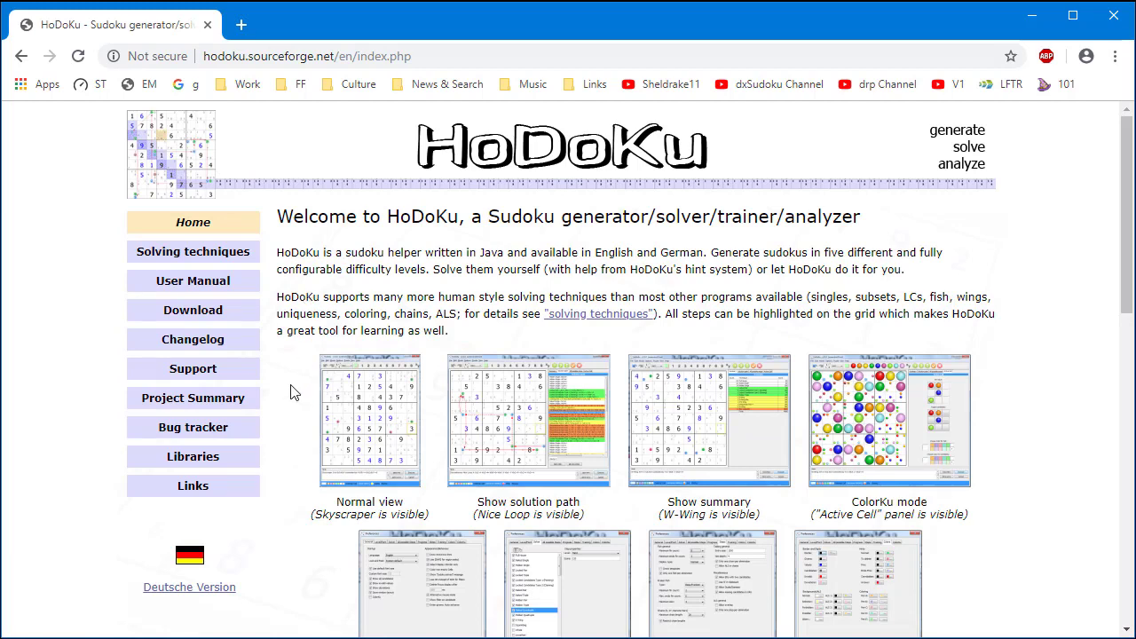
- Download the latest HoDoKu version, hodoku-2-2-0.msi, from the project's SourceForge files page and keep the file
click(216, 315)
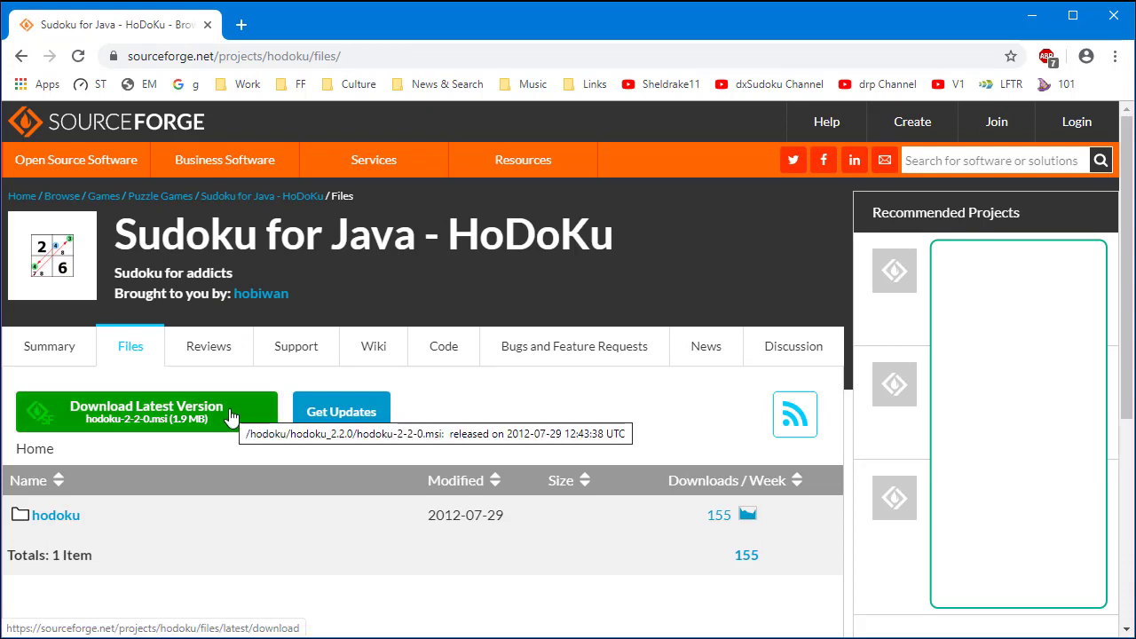
click(242, 414)
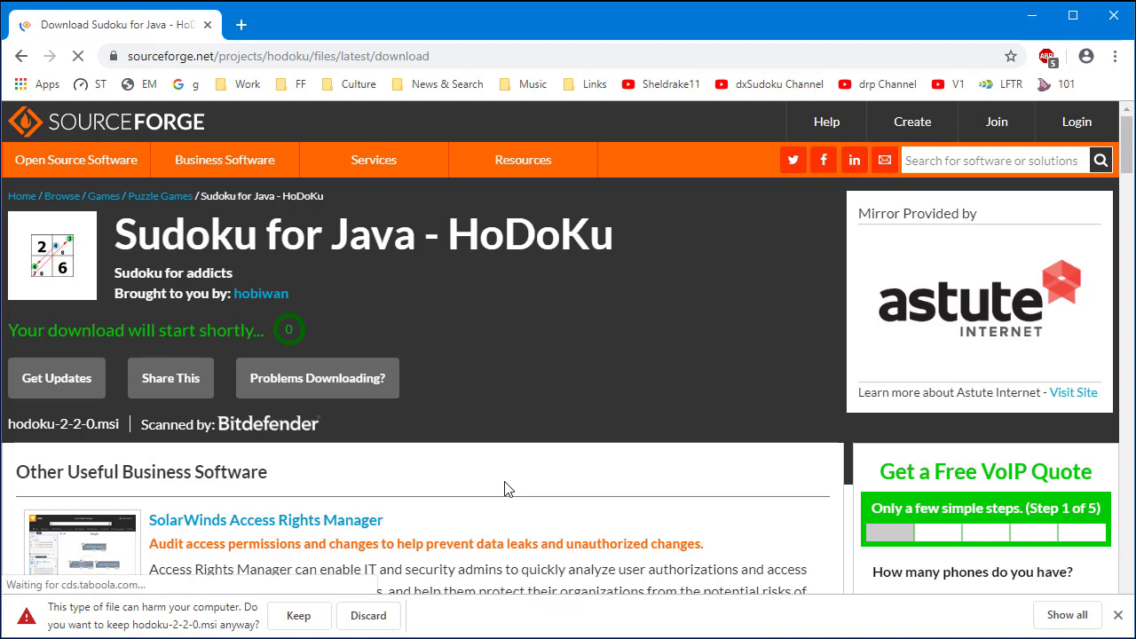
click(296, 618)
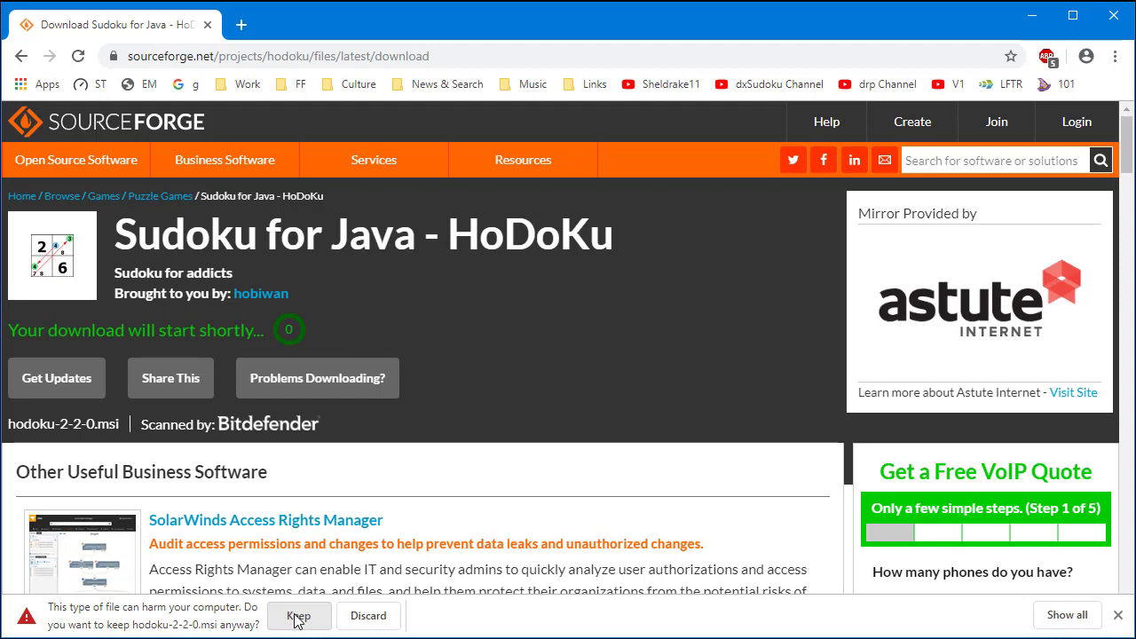
click(296, 617)
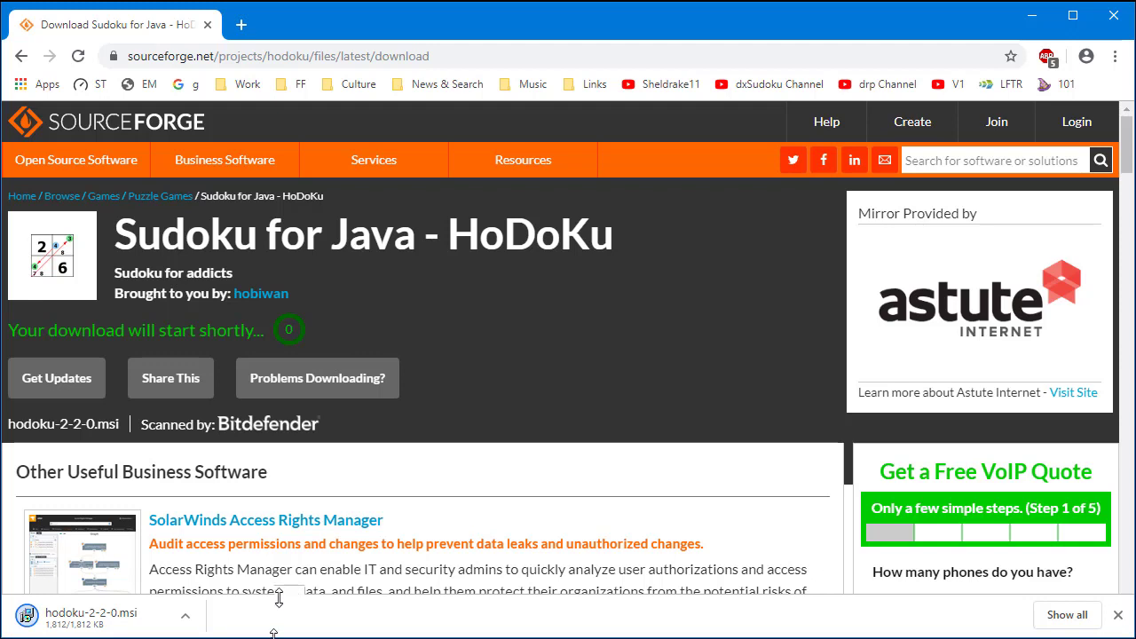
- Show the downloaded hodoku-2-2-0.msi in its folder and start its installation
drag(276, 637, 282, 475)
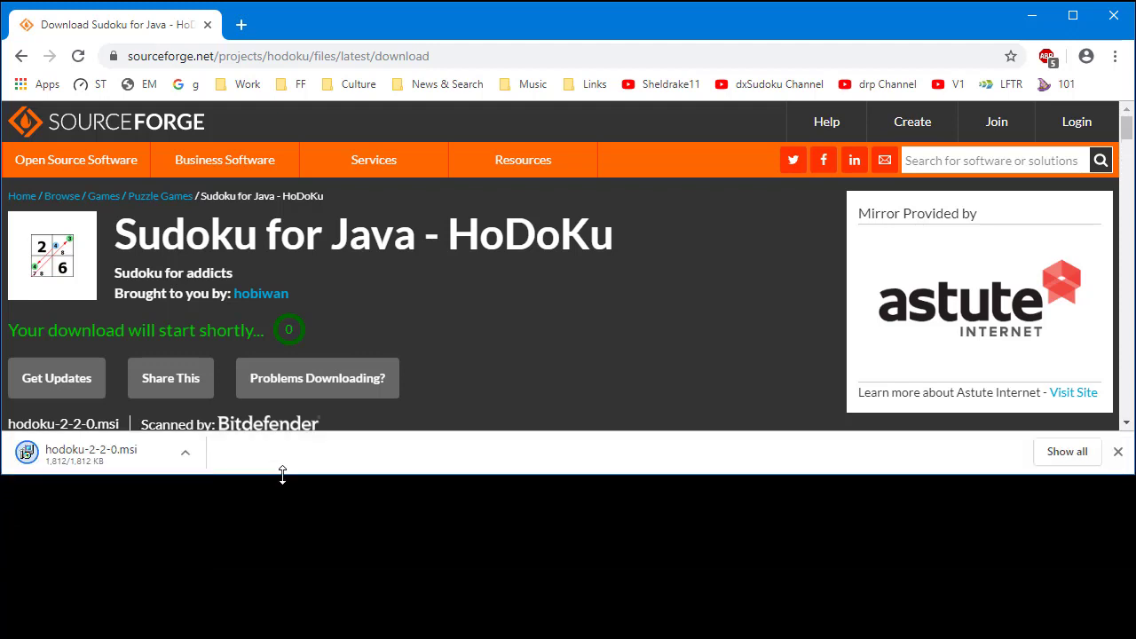
click(187, 458)
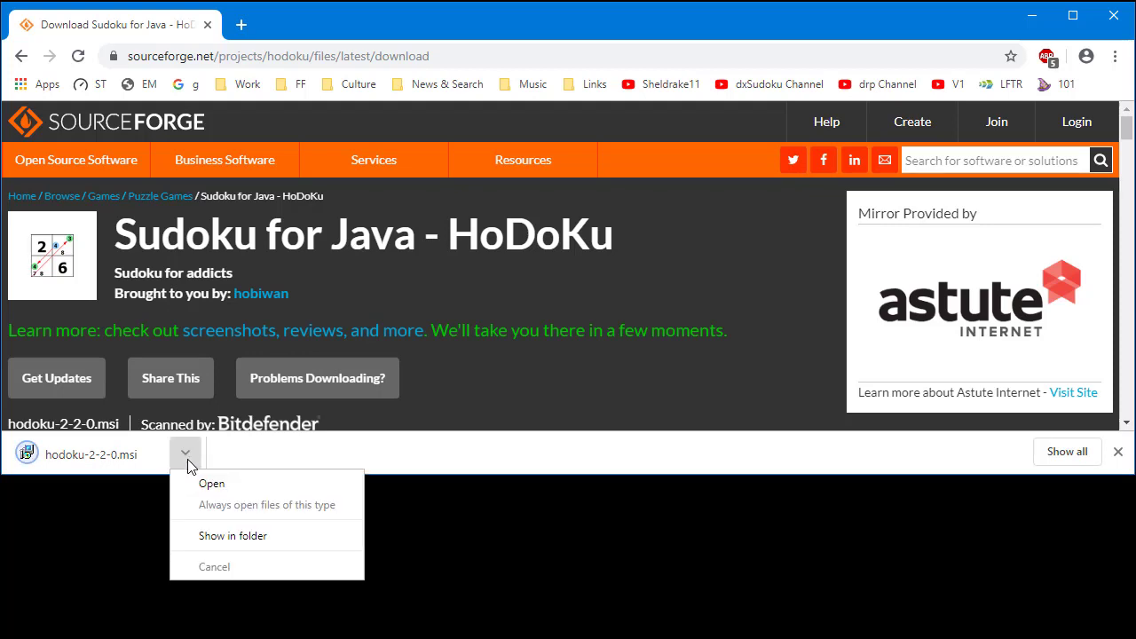
click(209, 538)
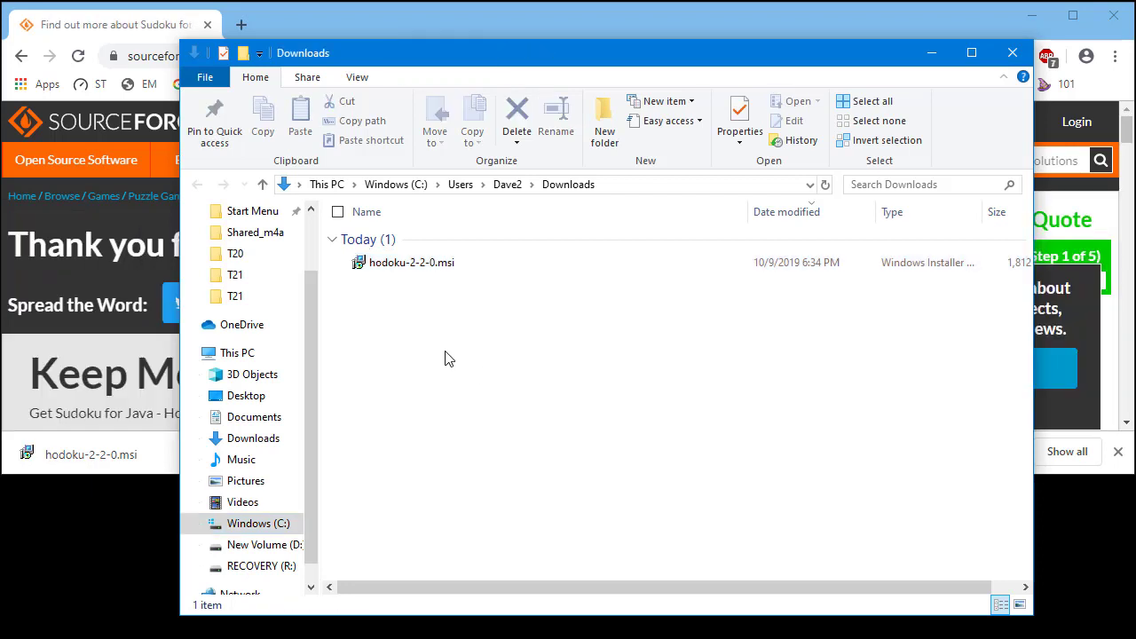
right_click(379, 264)
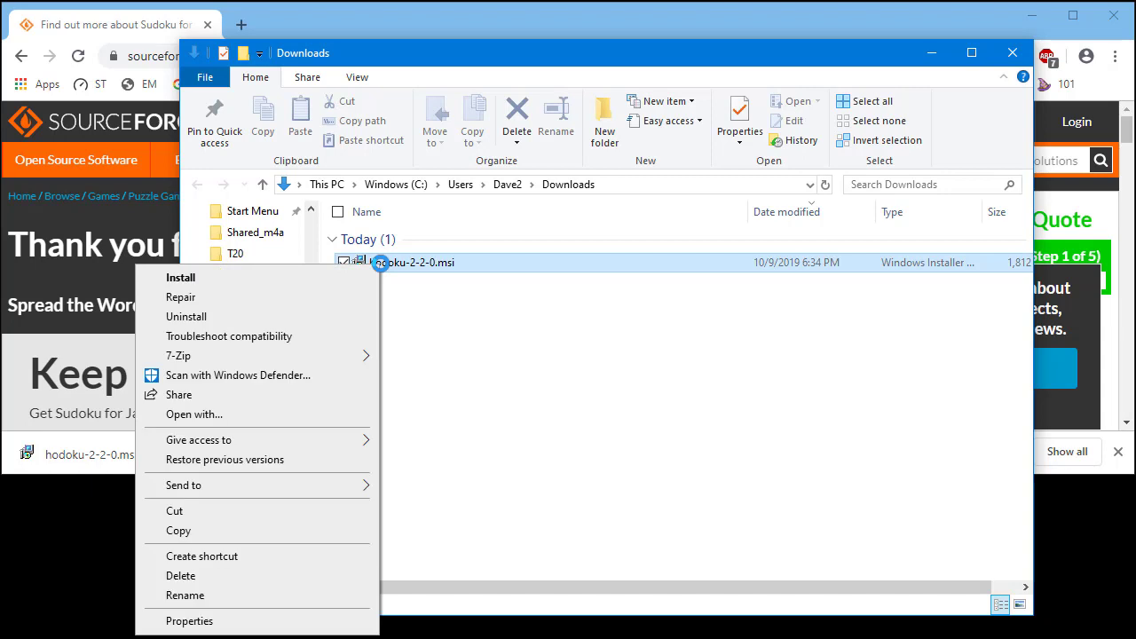
click(326, 283)
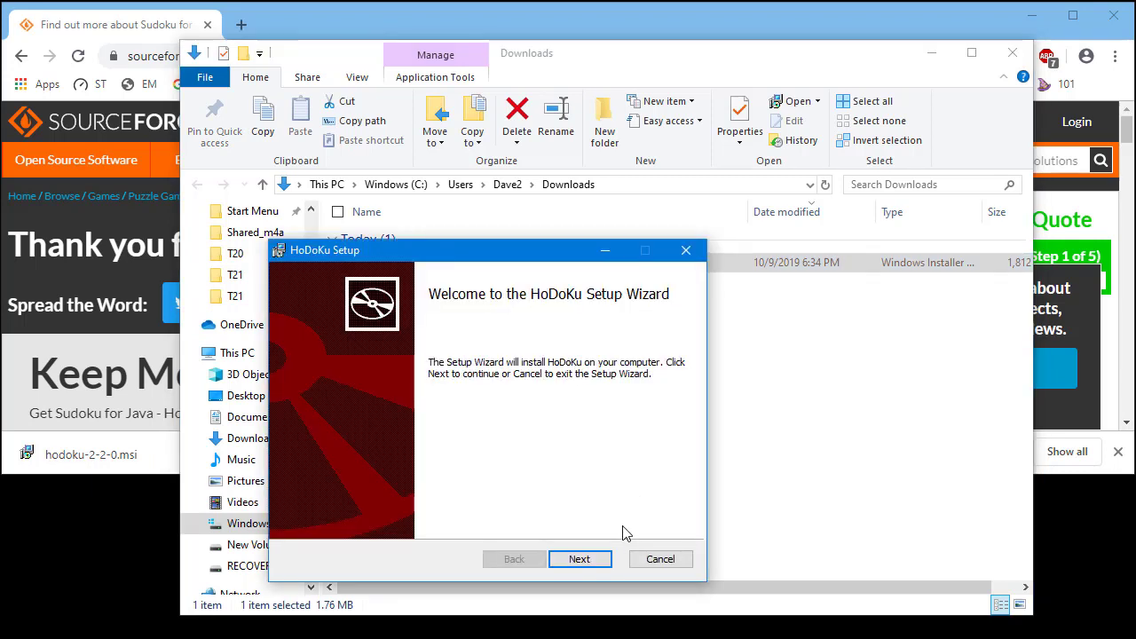
- Accept the license, install HoDoKu to C:\Program Files (x86)\HoDoKu\ without launching it, and close the Downloads folder window
click(577, 561)
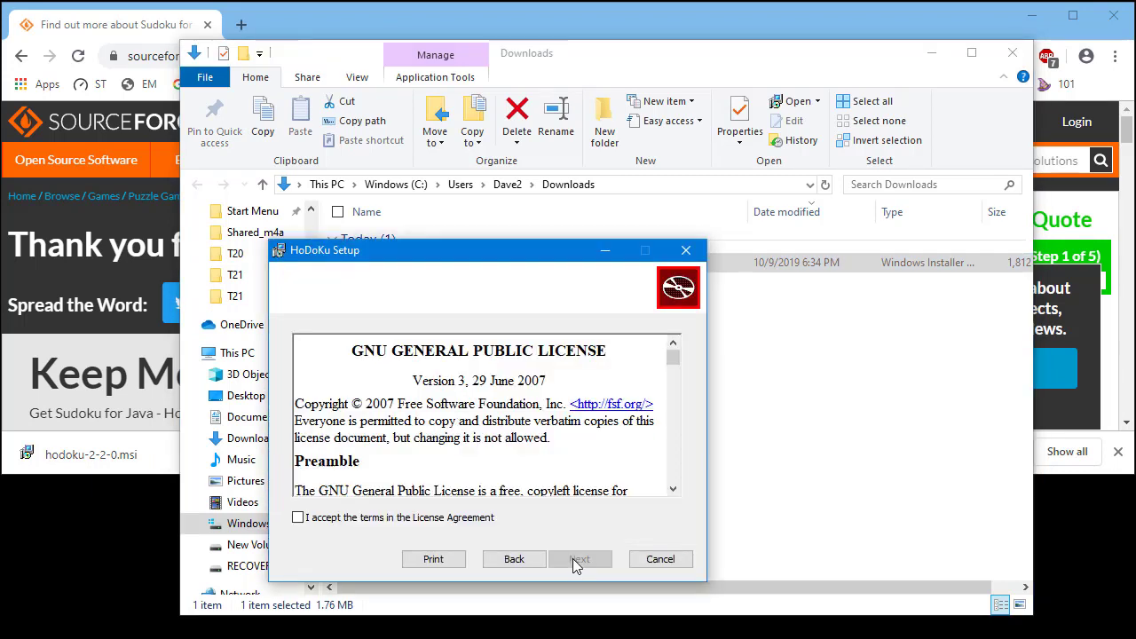
click(299, 520)
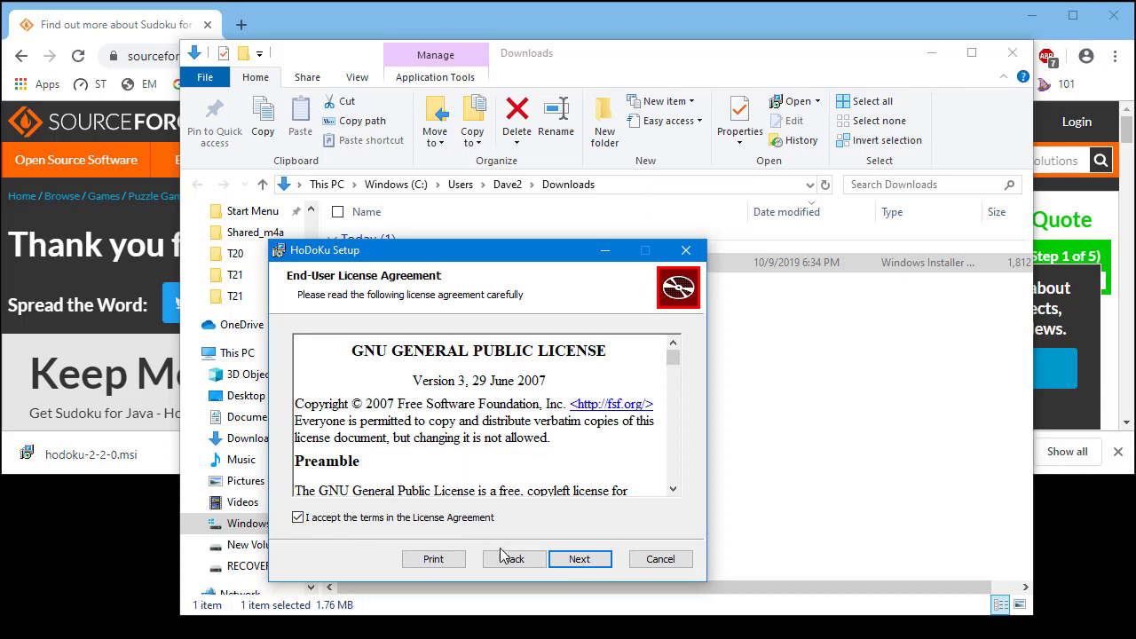
click(586, 561)
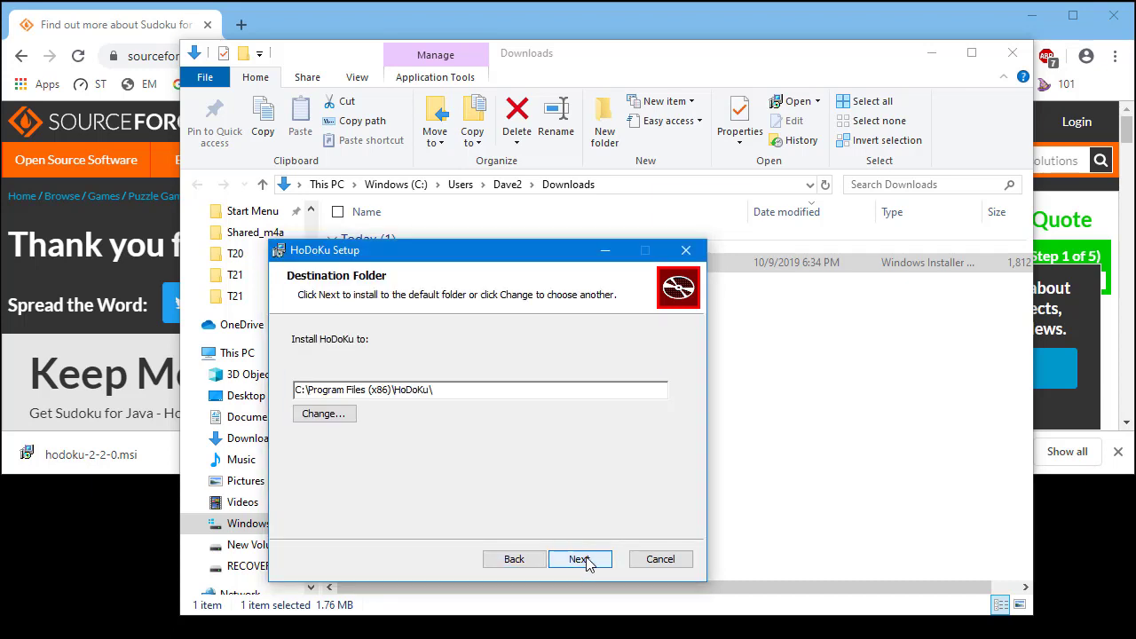
click(586, 561)
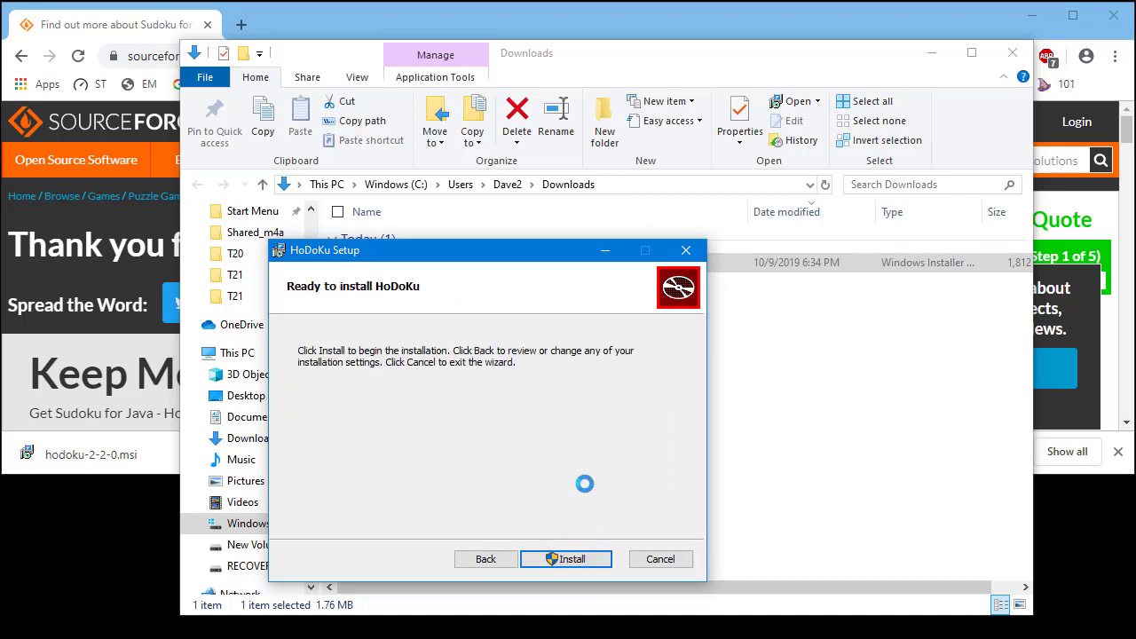
click(579, 559)
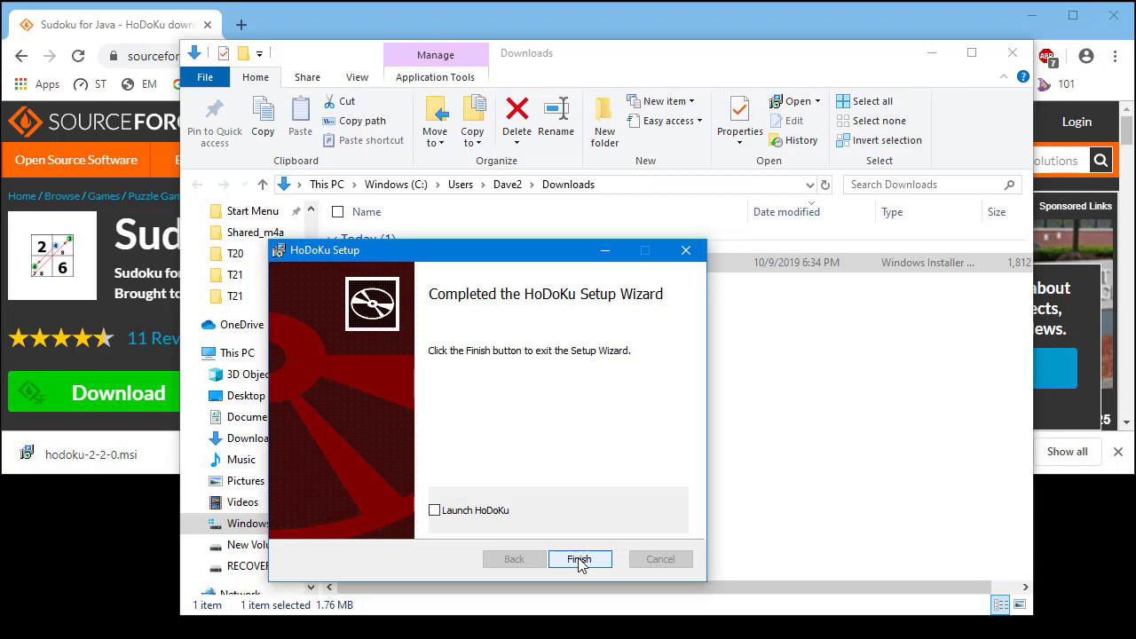
click(579, 559)
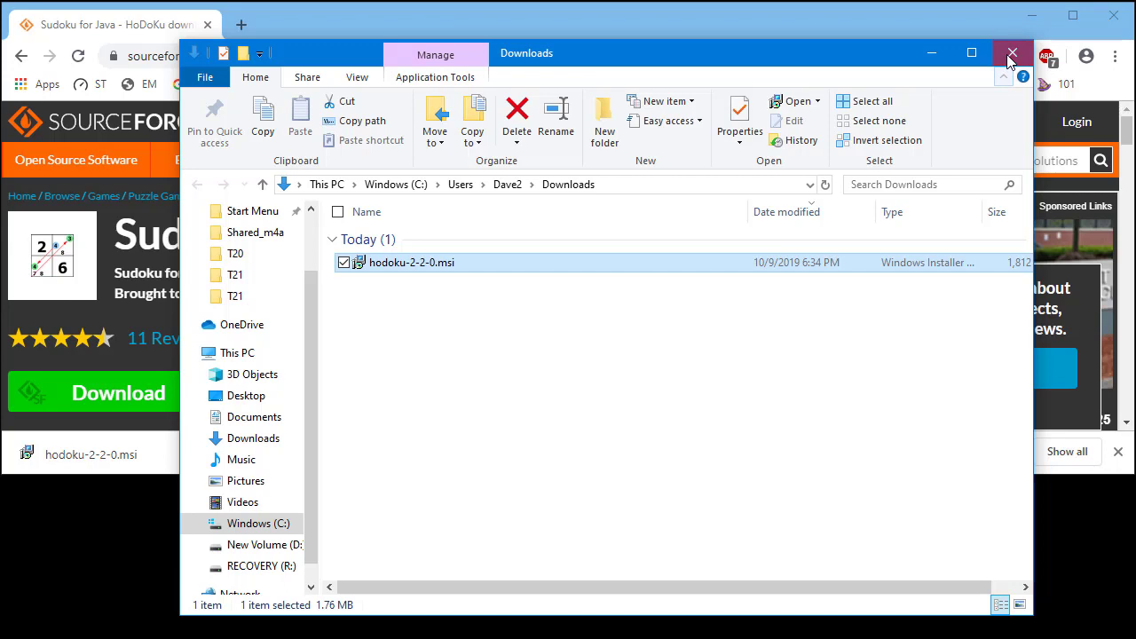
click(1011, 55)
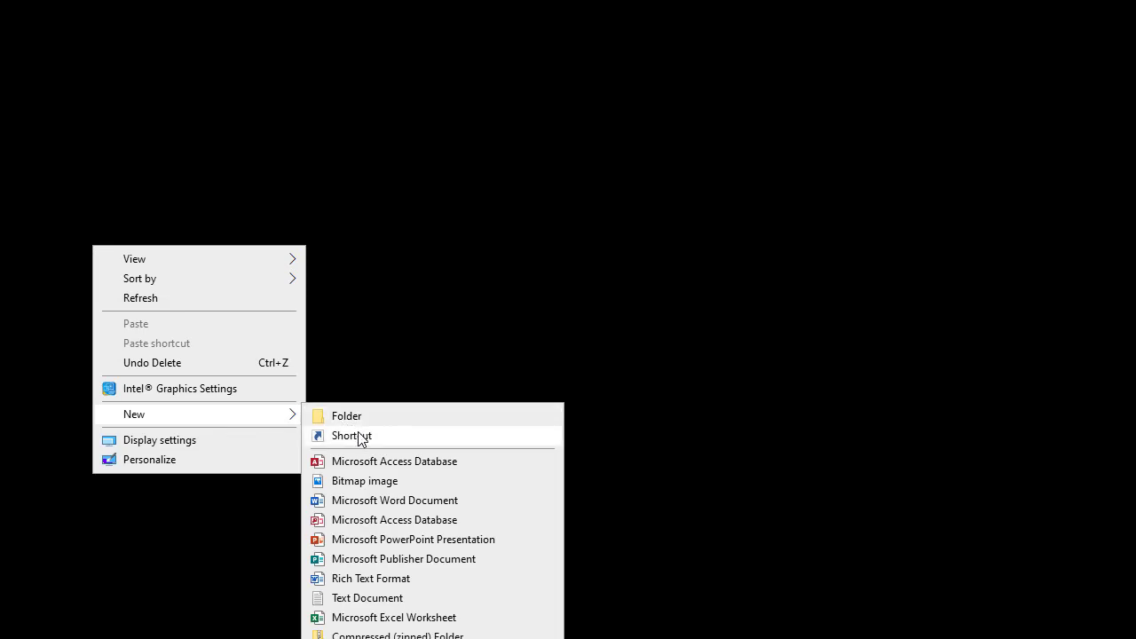
- Start a new desktop shortcut and choose hodoku.exe in the Program Files (x86) HoDoKu folder as its target
click(360, 437)
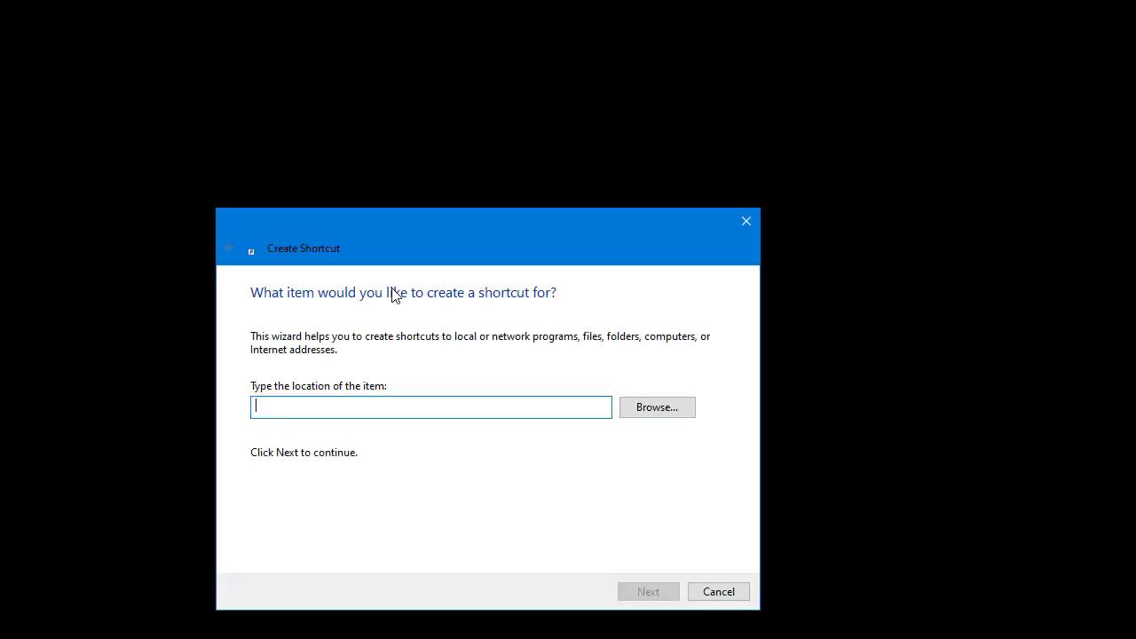
click(660, 410)
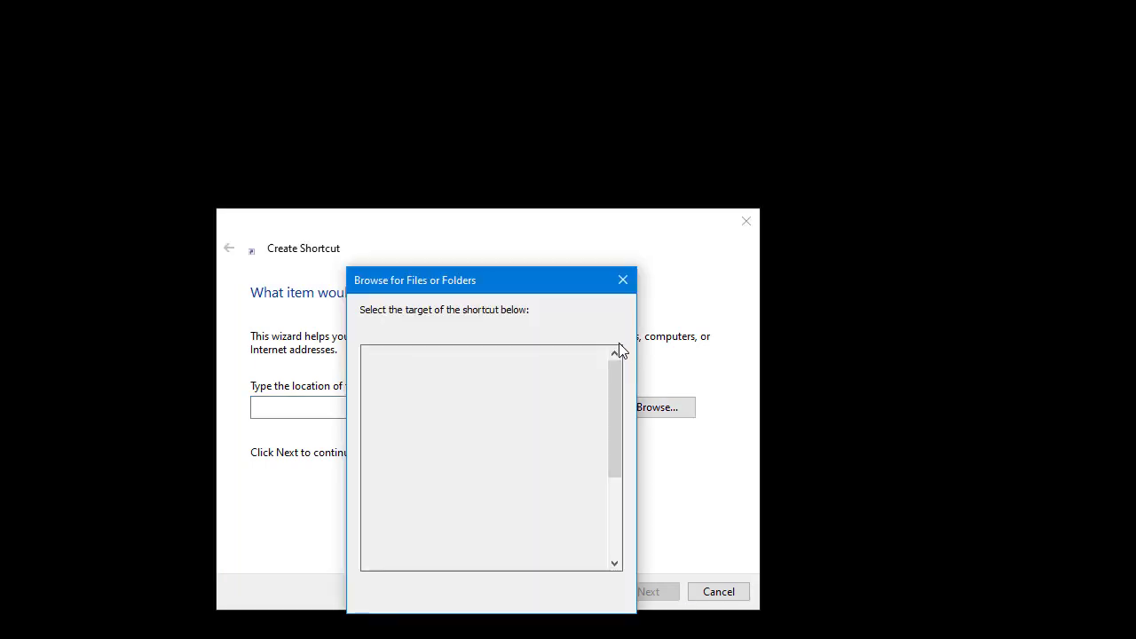
drag(533, 286, 522, 169)
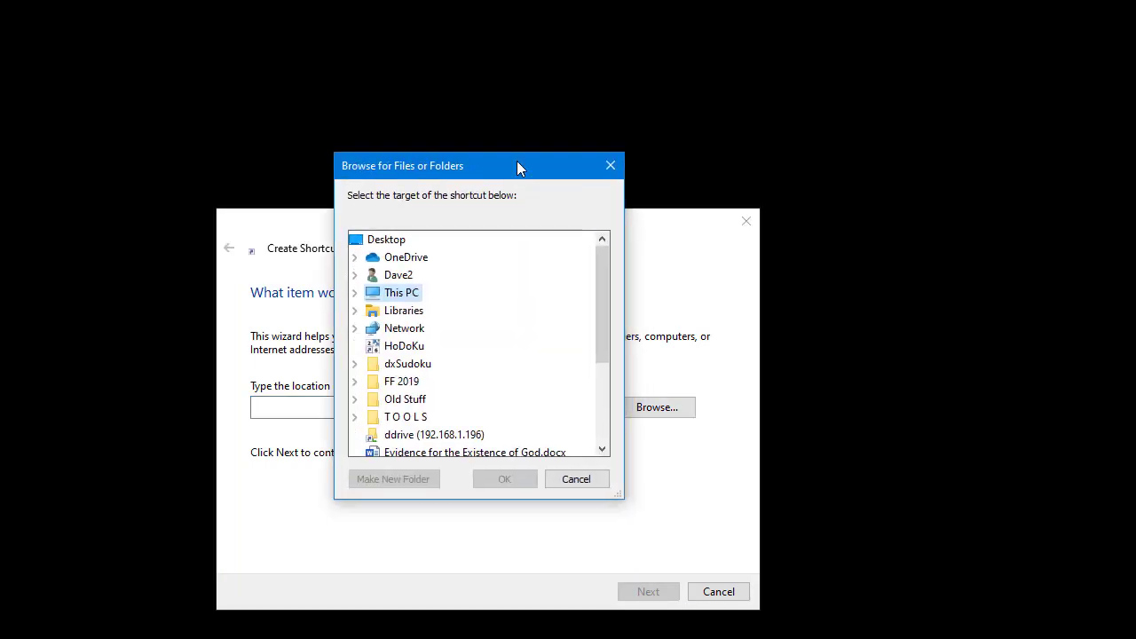
click(355, 290)
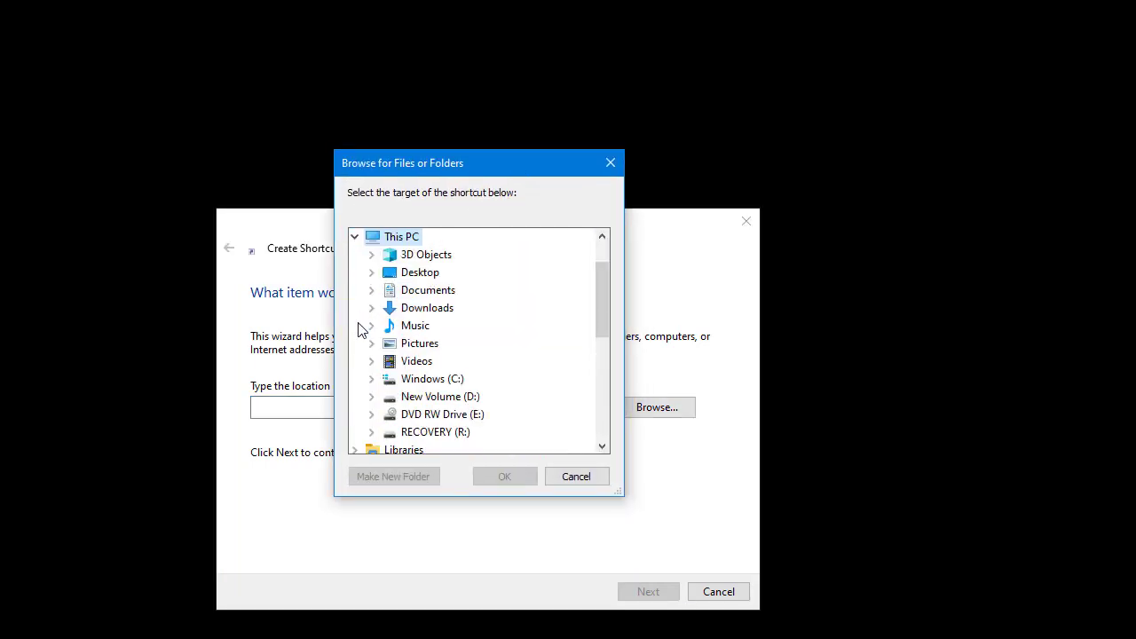
click(372, 380)
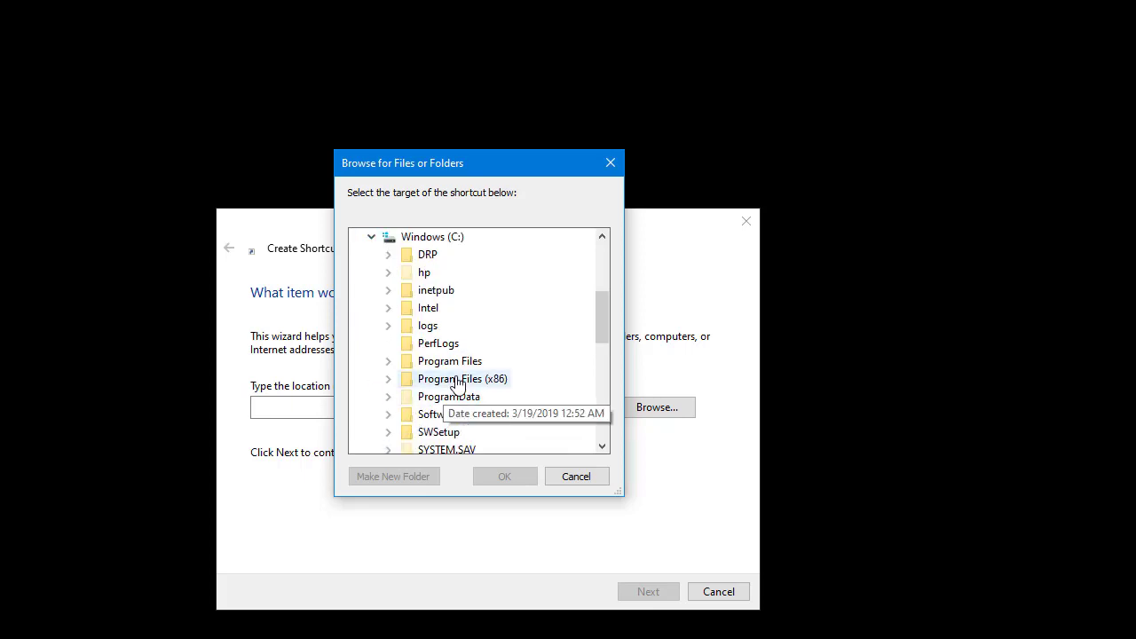
double_click(484, 379)
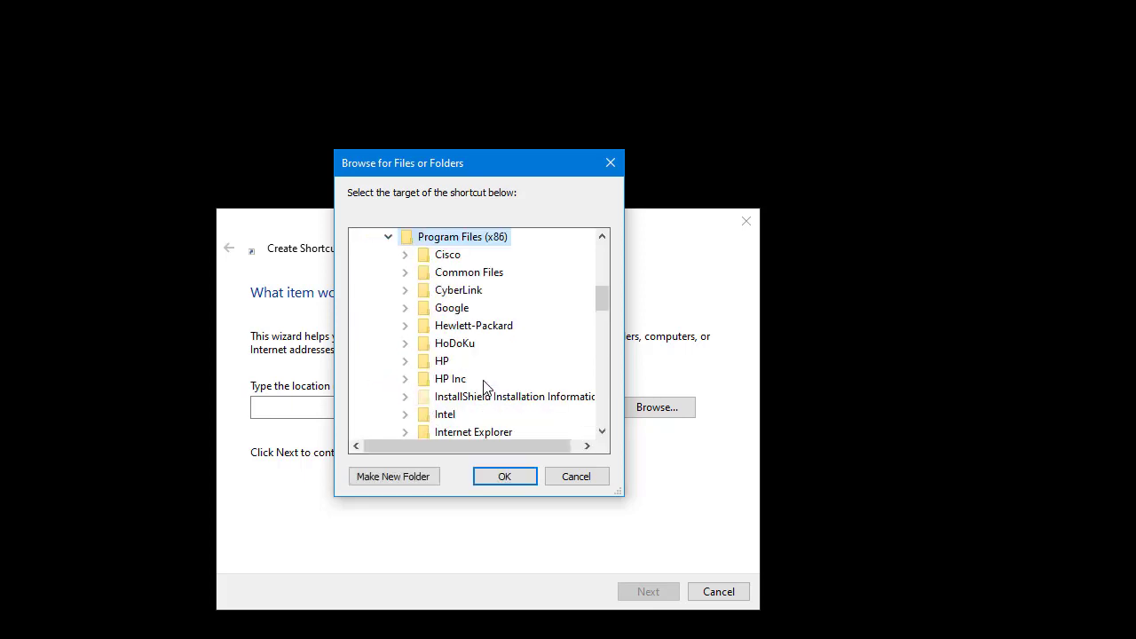
double_click(471, 346)
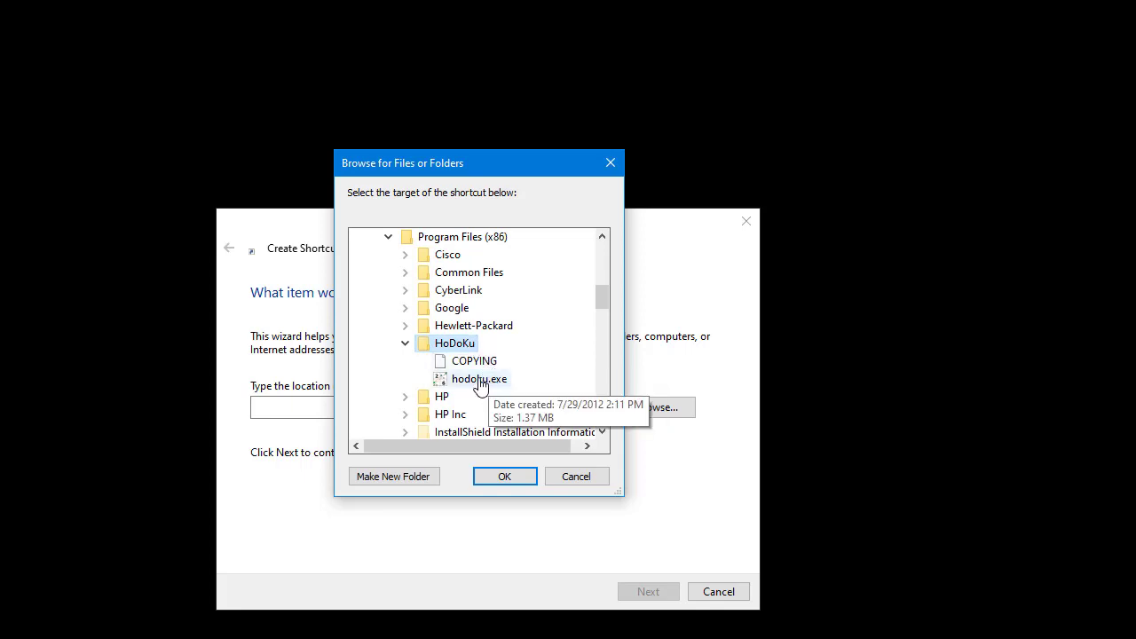
click(478, 385)
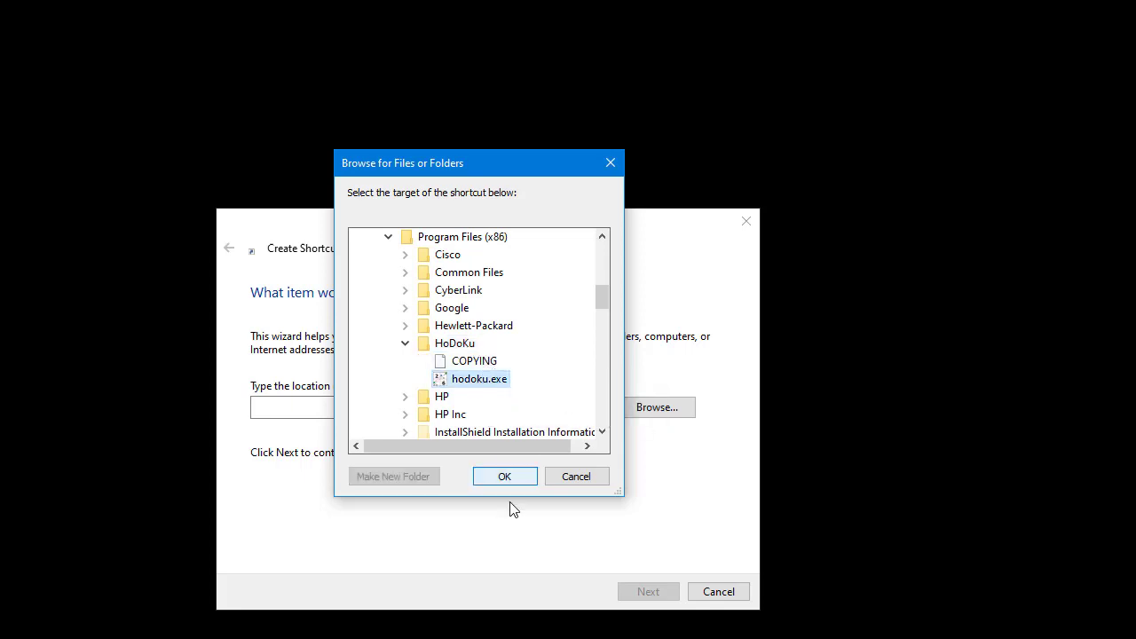
click(505, 479)
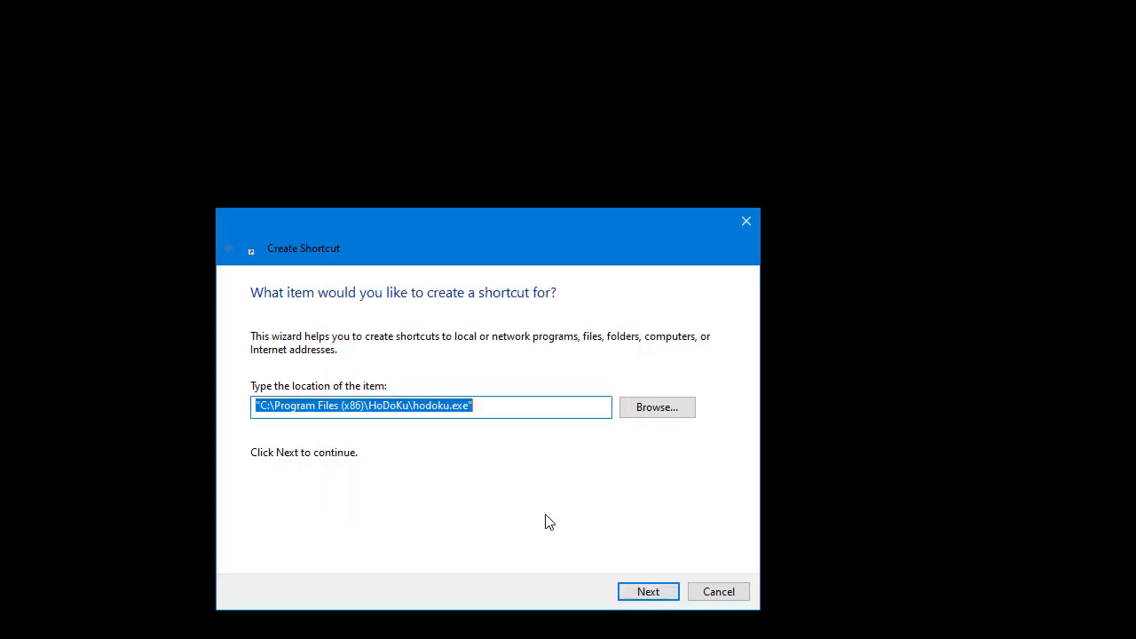
- Accept the shortcut's target and finish creating it with the suggested name hodoku.exe
click(645, 595)
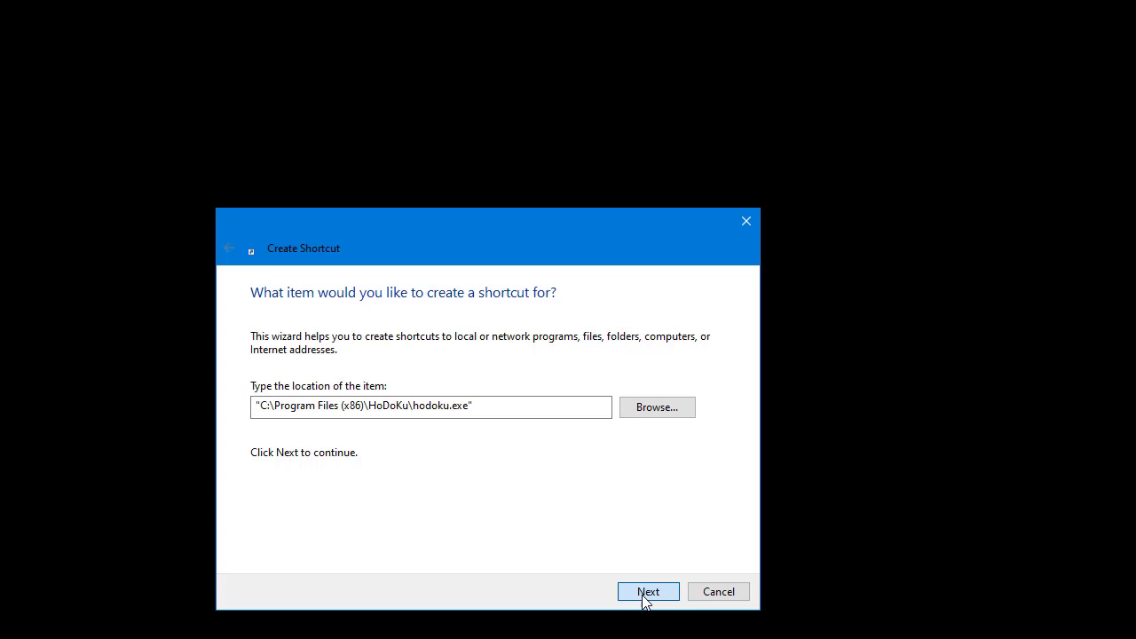
click(646, 601)
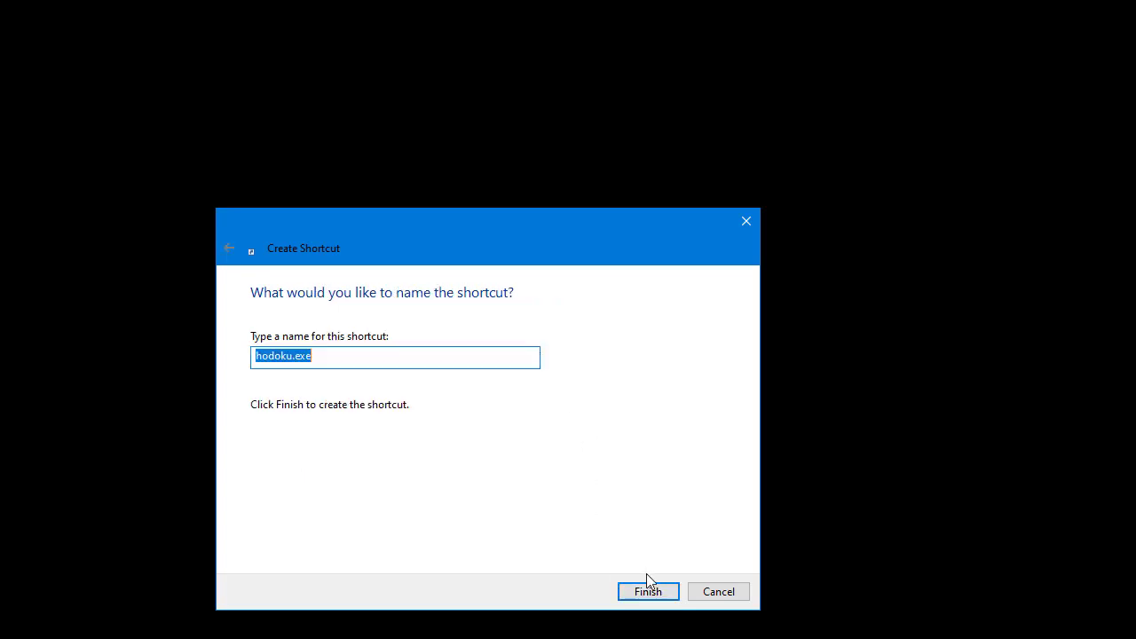
click(651, 595)
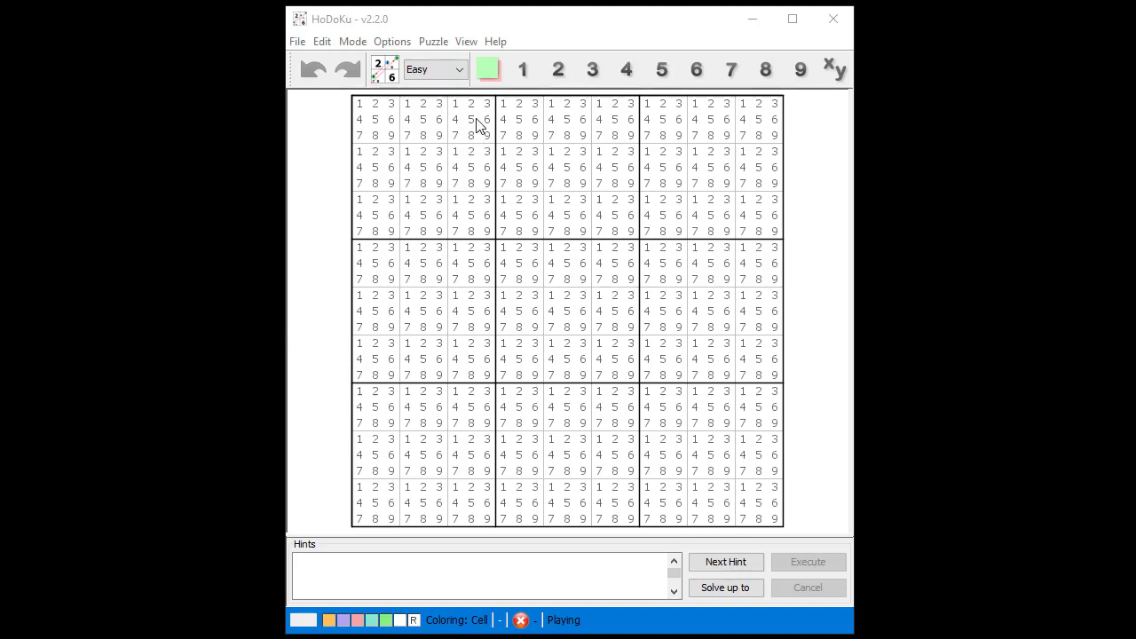
- Generate a new sudoku at the Easy difficulty level
click(460, 71)
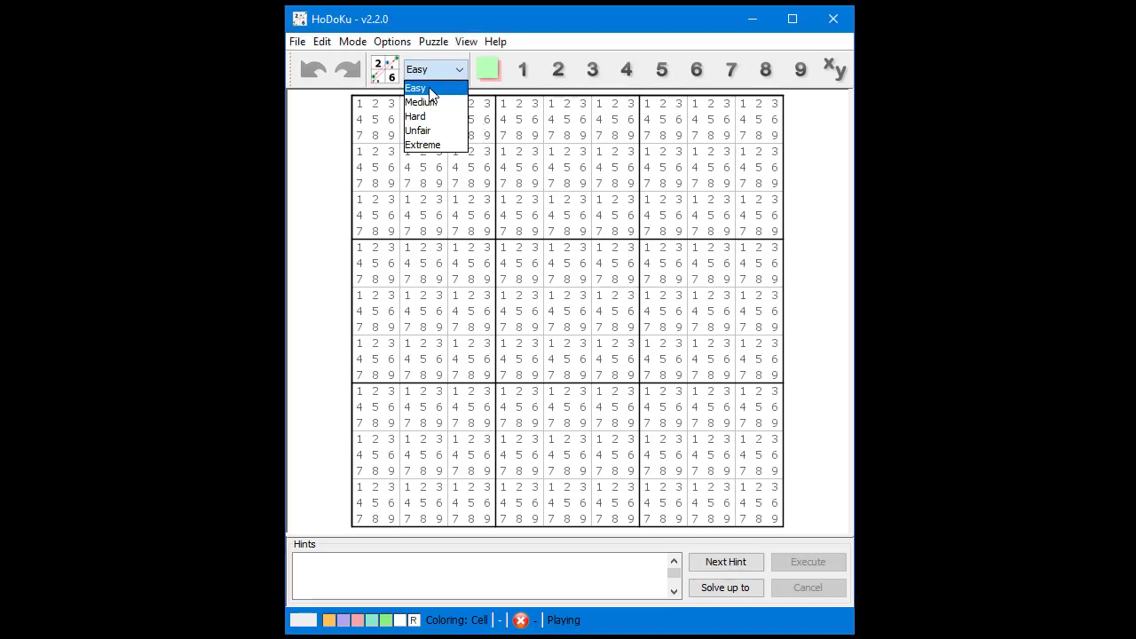
click(431, 94)
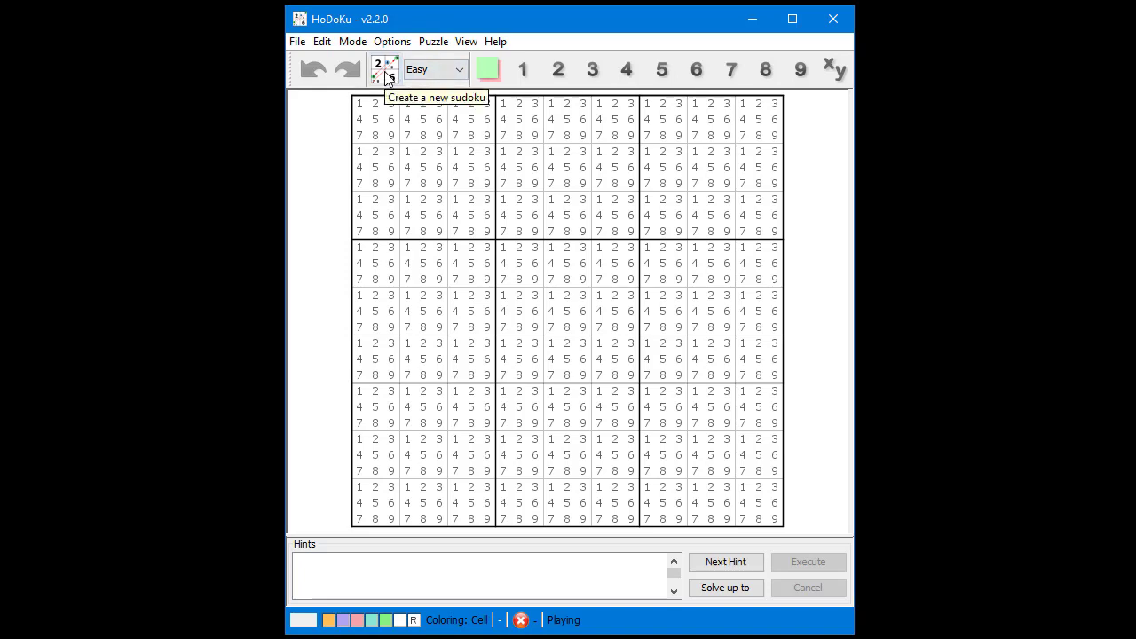
click(388, 78)
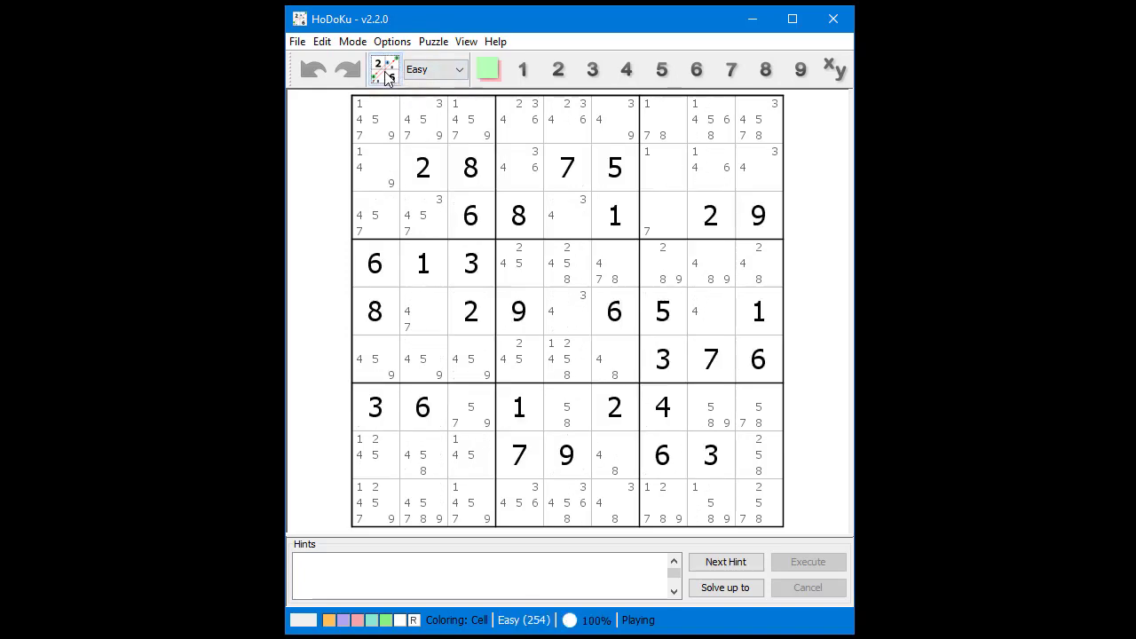
- Fill the single-candidate cell in row 2, column 7 with 1
right_click(658, 177)
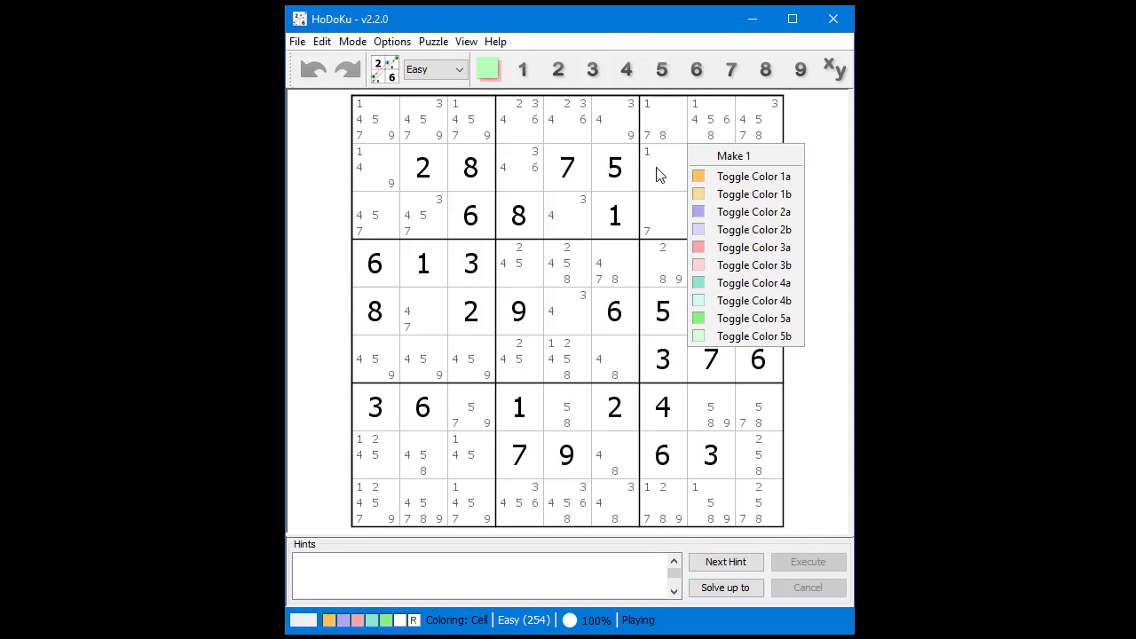
key(Escape)
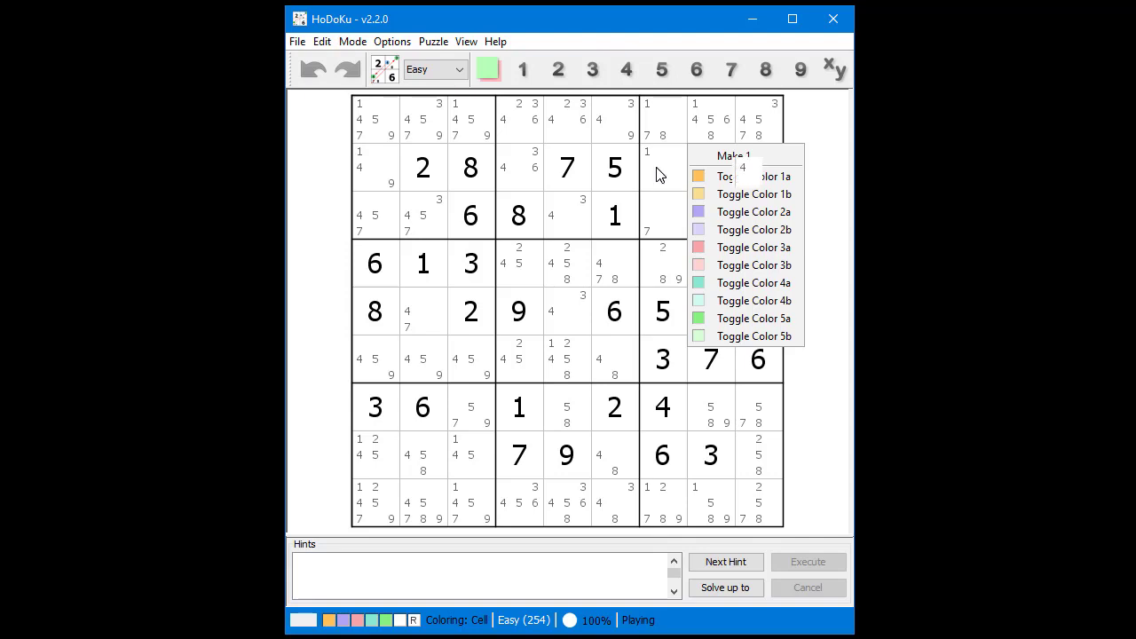
click(735, 166)
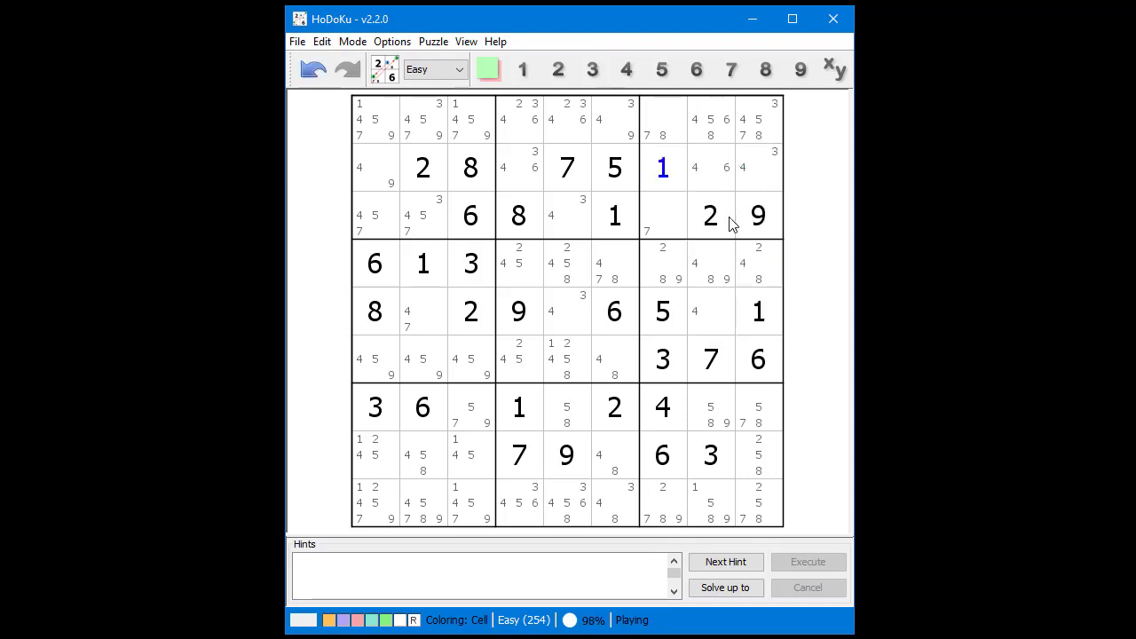
- Complete row 5 by setting column 8 to 4, column 5 to 3 and column 2 to 7
right_click(710, 313)
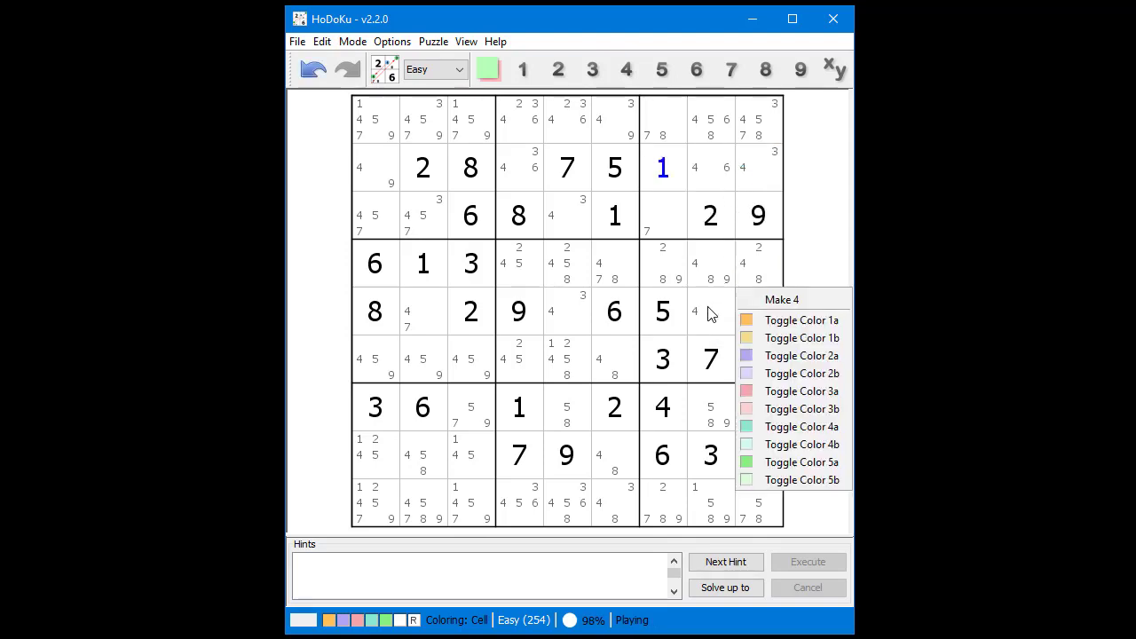
click(769, 301)
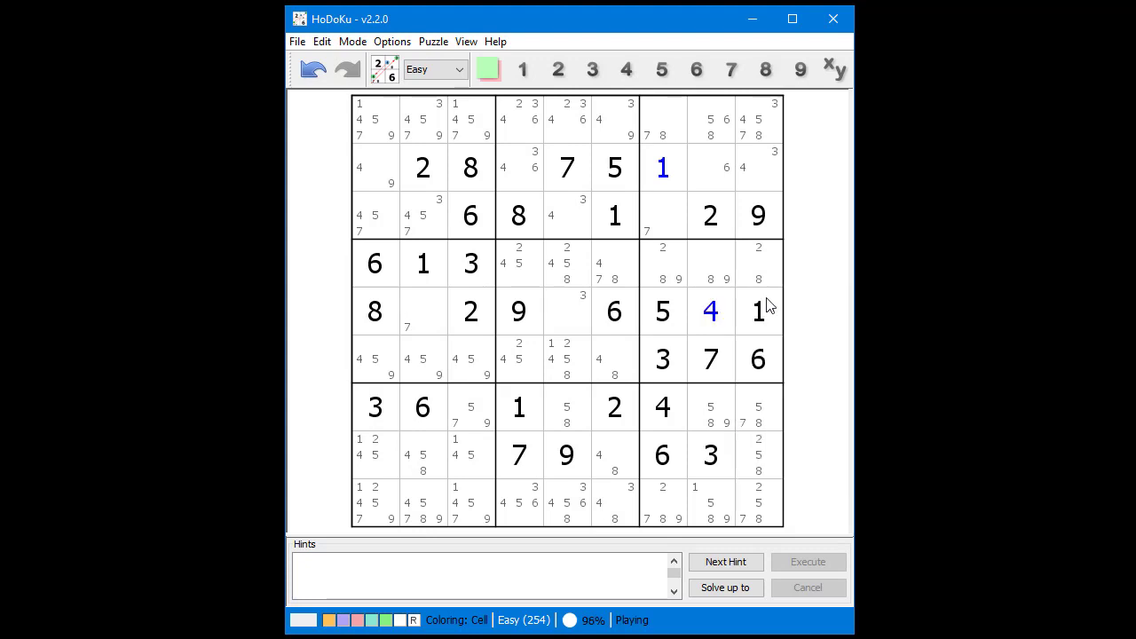
right_click(571, 313)
click(627, 303)
right_click(423, 311)
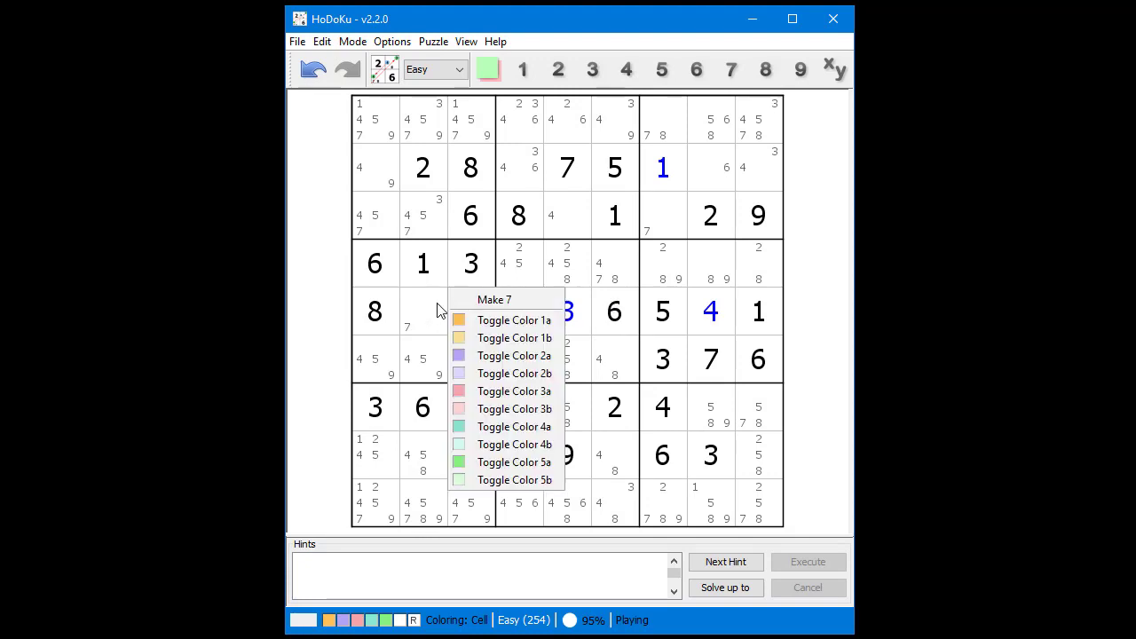
click(484, 300)
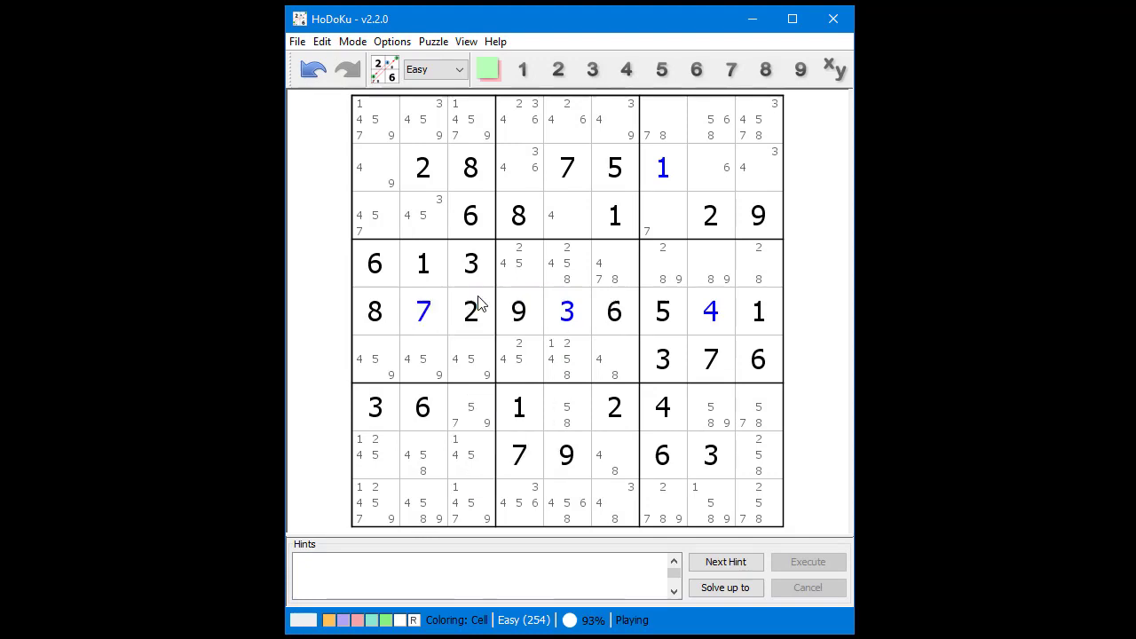
- Set row 3, column 7 to 7 and column 5 to 4, and fill row 2, column 8 with 6
right_click(664, 216)
click(722, 207)
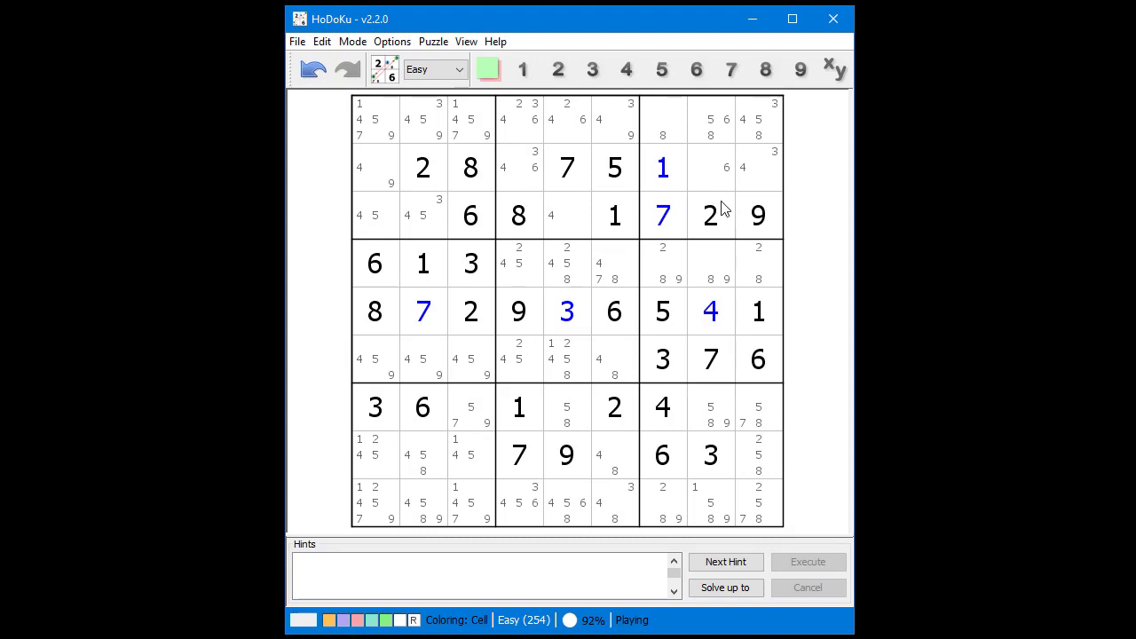
right_click(576, 218)
click(625, 205)
right_click(710, 176)
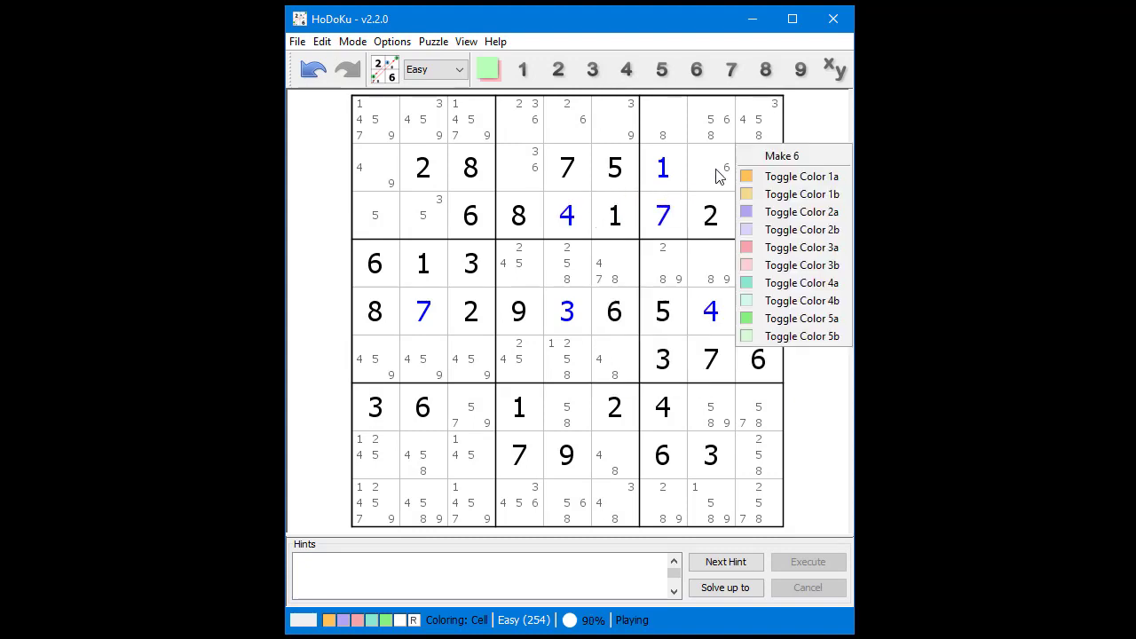
click(760, 157)
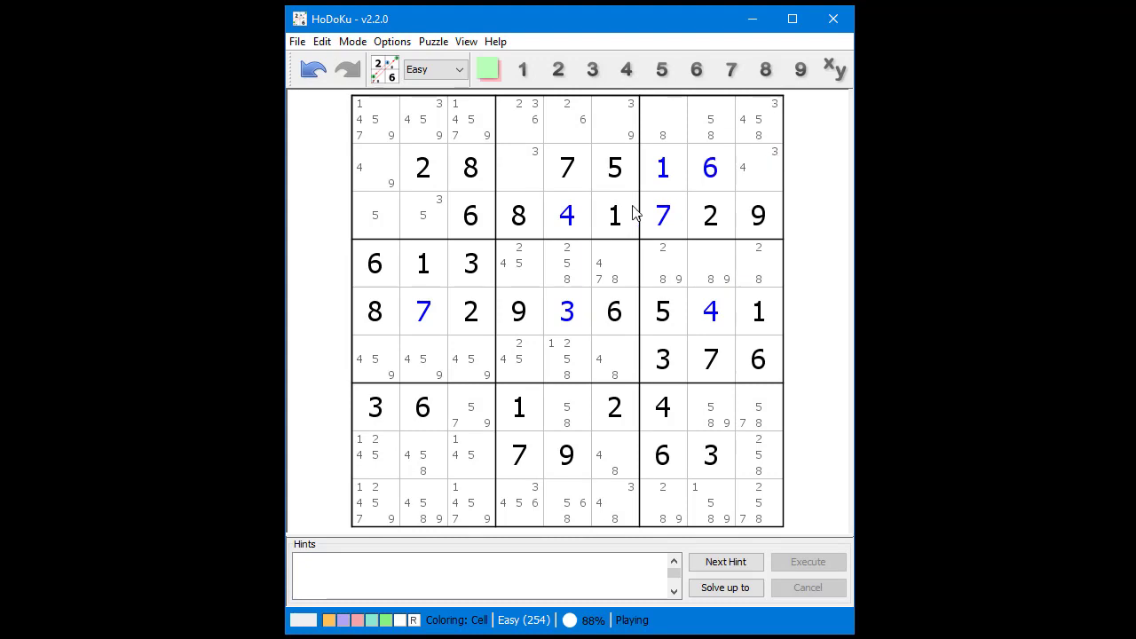
- Complete row 3 by setting column 1 to 5 and column 2 to 3
right_click(385, 219)
click(426, 204)
right_click(436, 223)
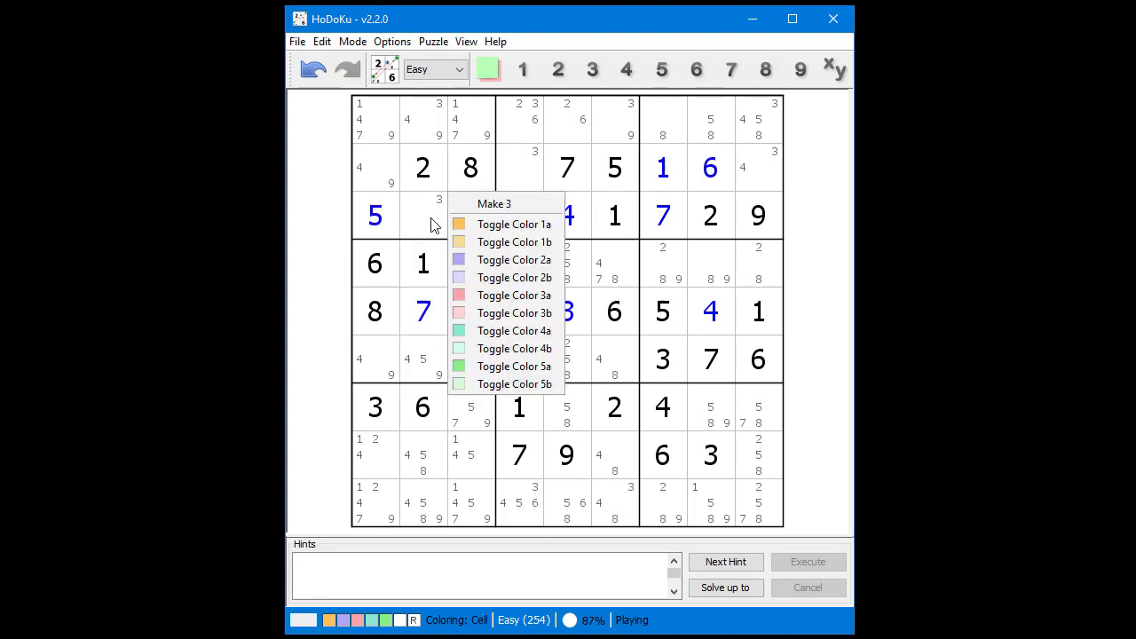
click(502, 207)
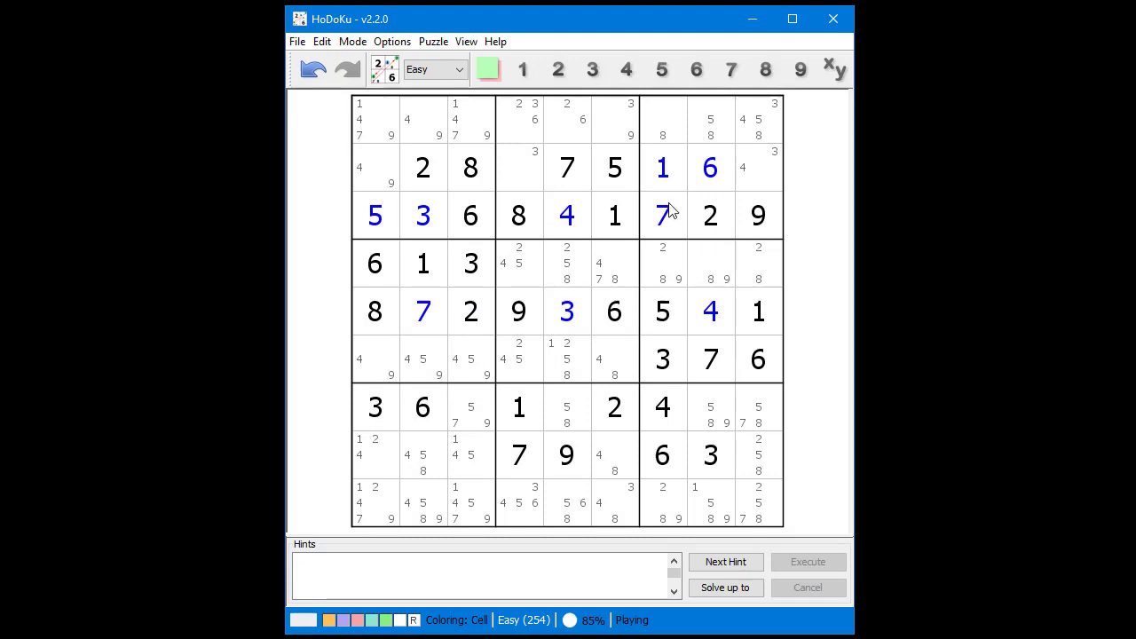
- Fill row 2, column 4 with 3, row 1, column 6 with 9, and row 2, column 9 with 4
right_click(533, 181)
click(573, 157)
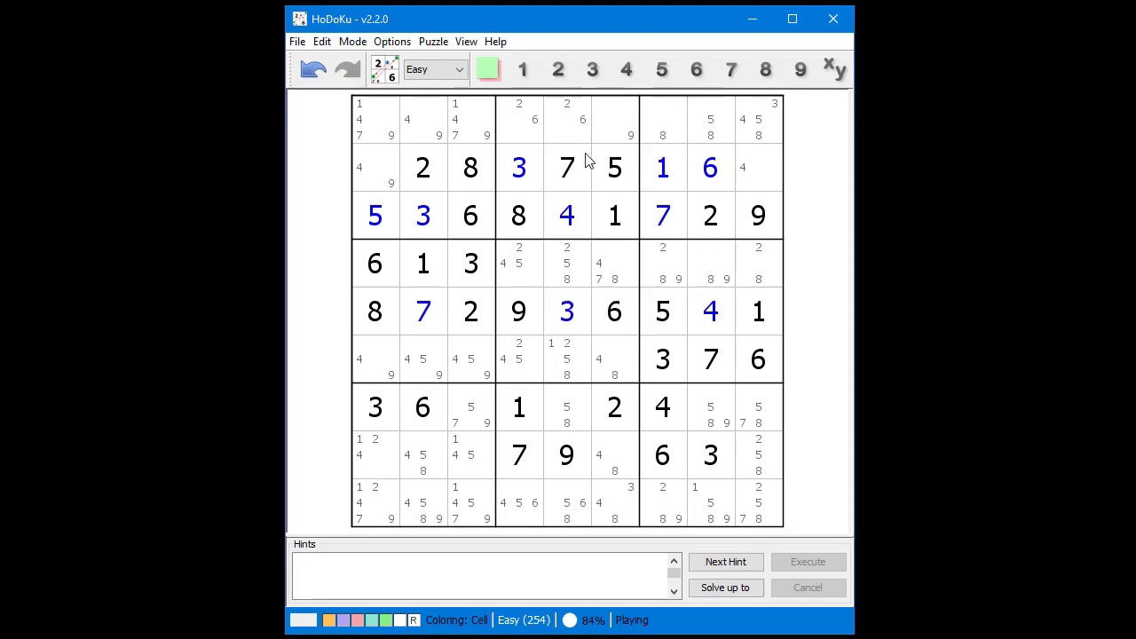
right_click(632, 125)
click(685, 108)
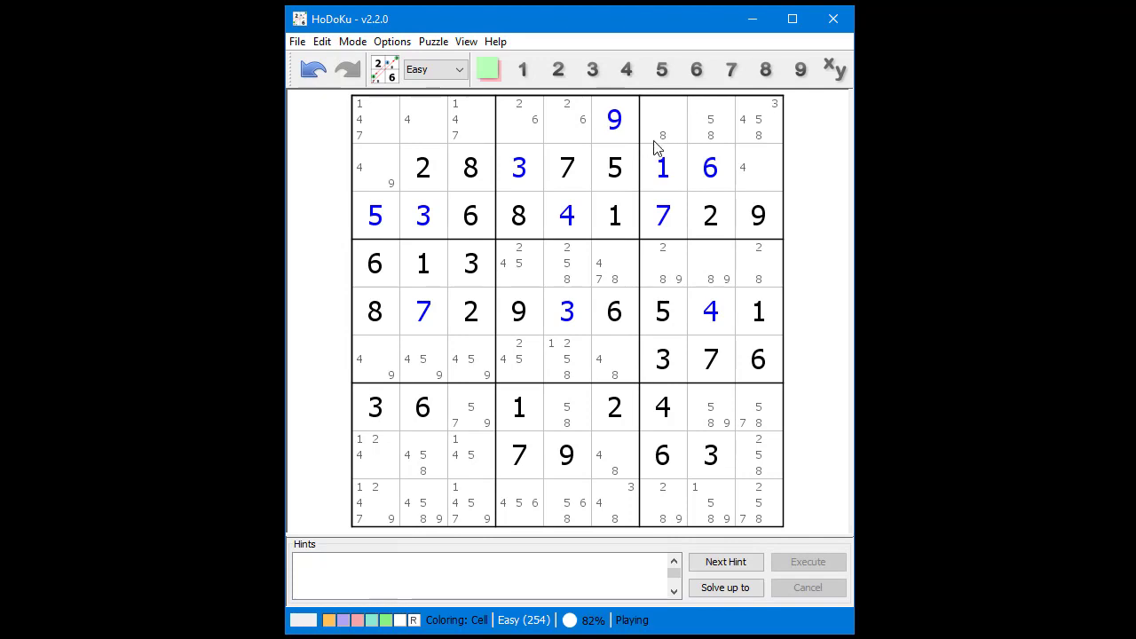
right_click(768, 161)
click(804, 158)
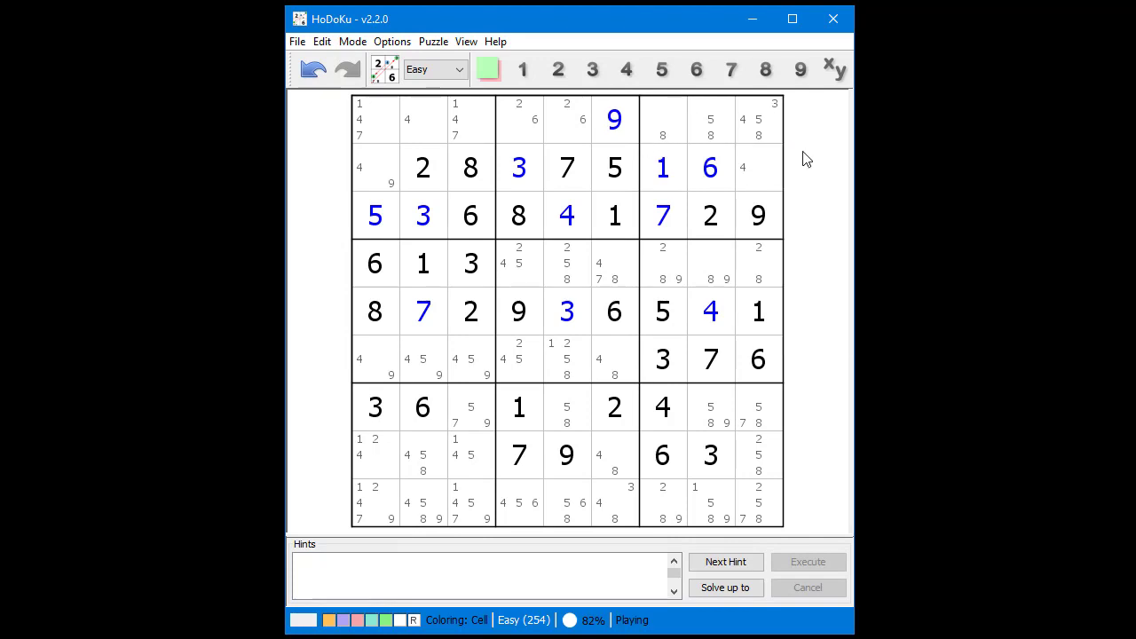
- Fill columns 7, 8 and 9 of row 1 with 8, 5 and 3
right_click(672, 121)
click(728, 109)
right_click(717, 124)
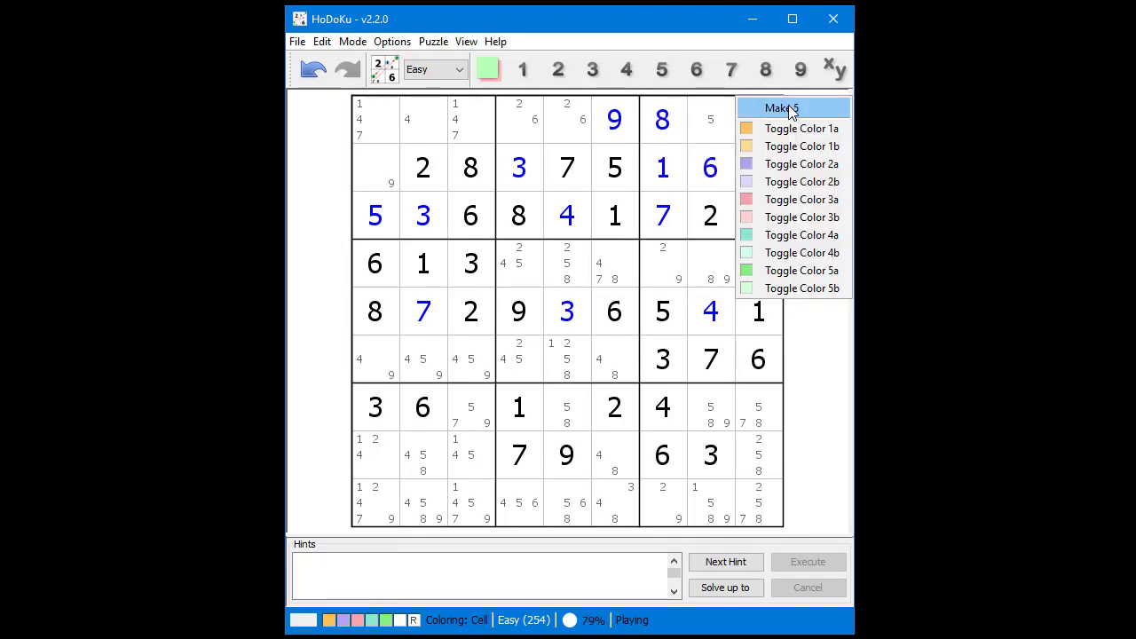
click(794, 108)
right_click(768, 120)
click(812, 109)
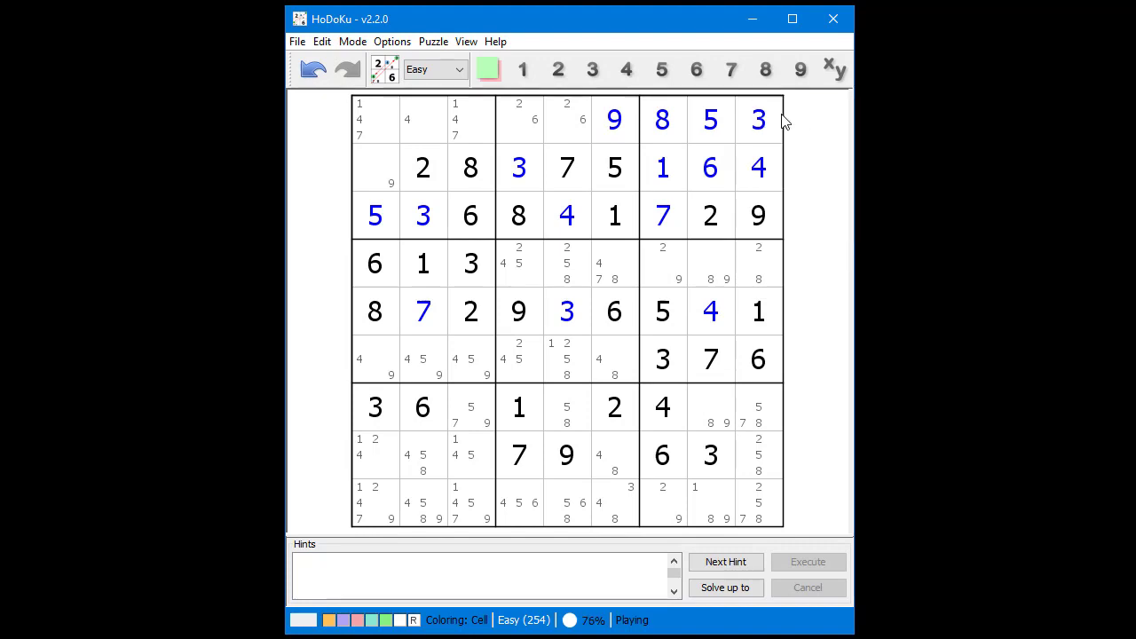
- Set row 1, column 2 to 4 and row 2, column 1 to 9
right_click(413, 137)
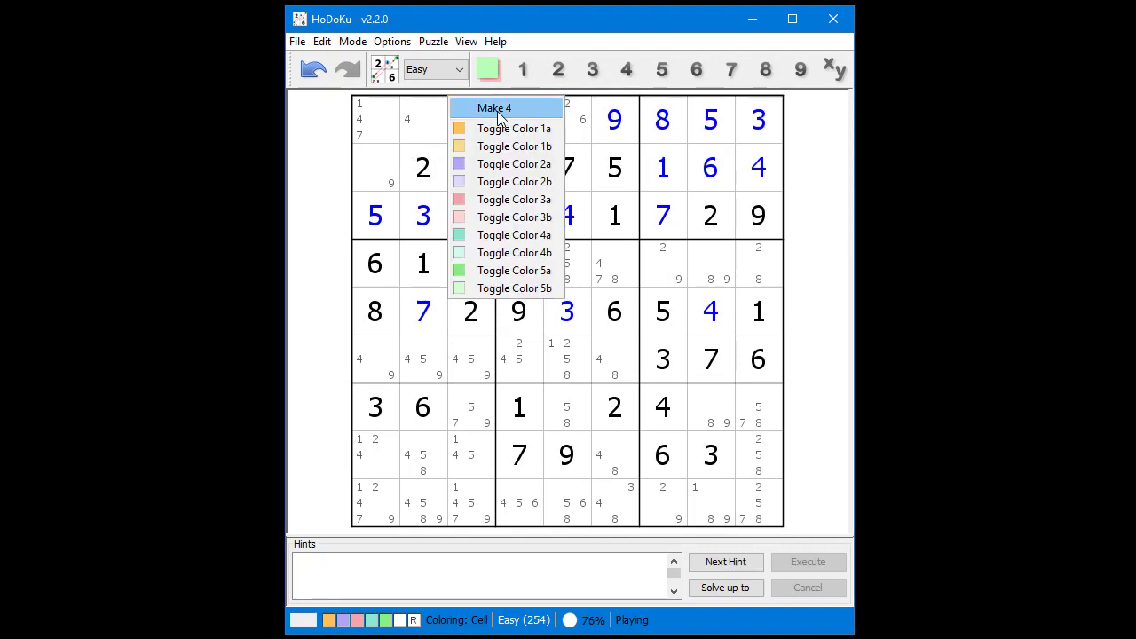
click(494, 108)
right_click(400, 171)
click(448, 156)
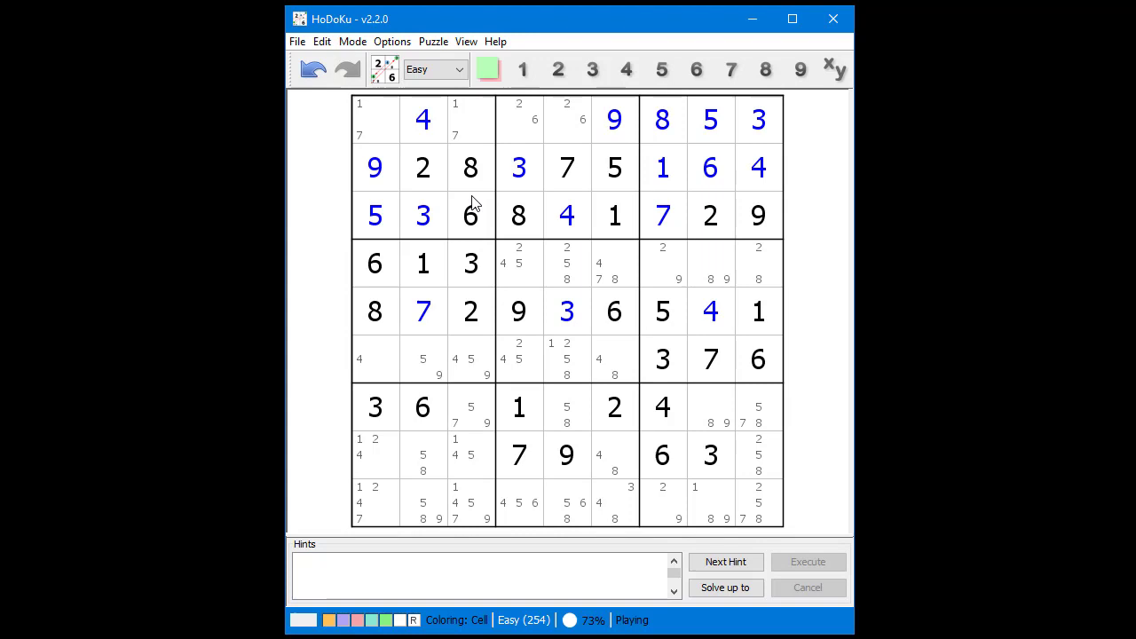